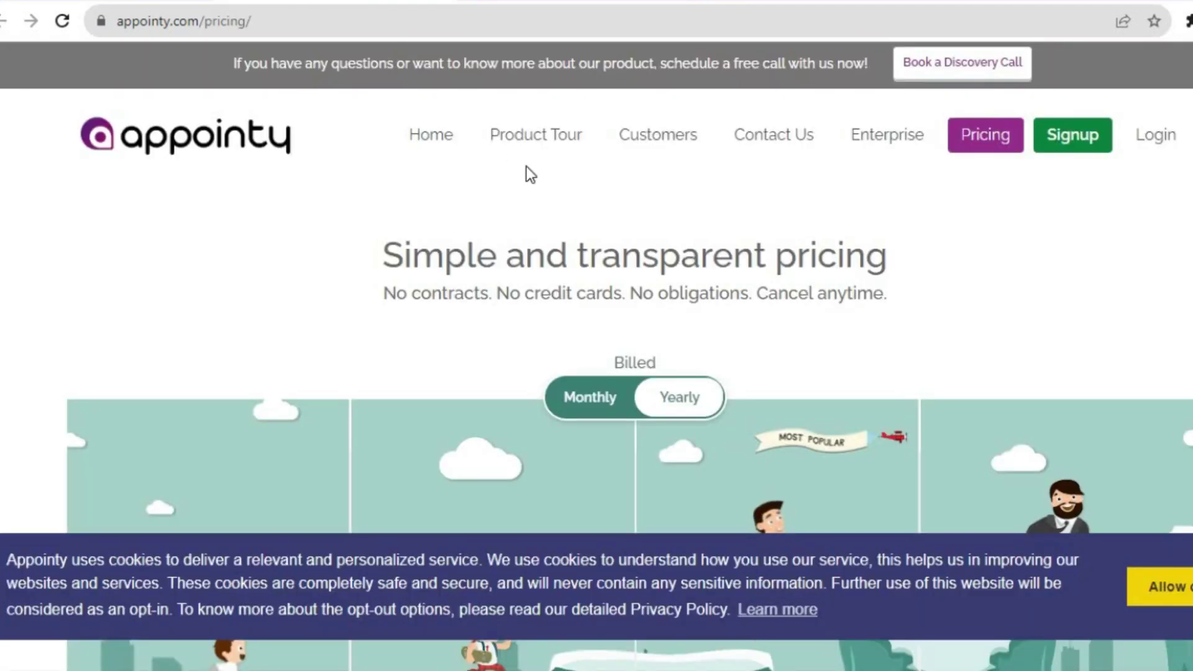
# Scroll through the plan cards: Free USD 0.00, Growth 19.99, Professional 49.99, Enterprise 79.99 per month.
pyautogui.scroll(-3, 629, 344)
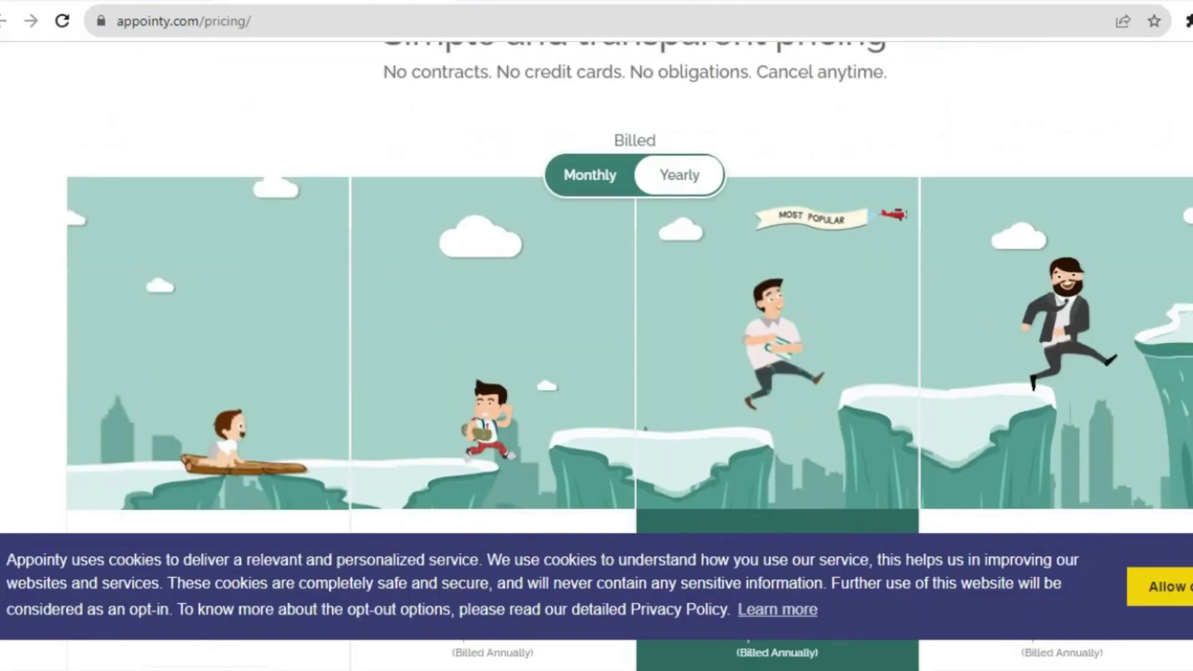
pyautogui.scroll(-5, 535, 286)
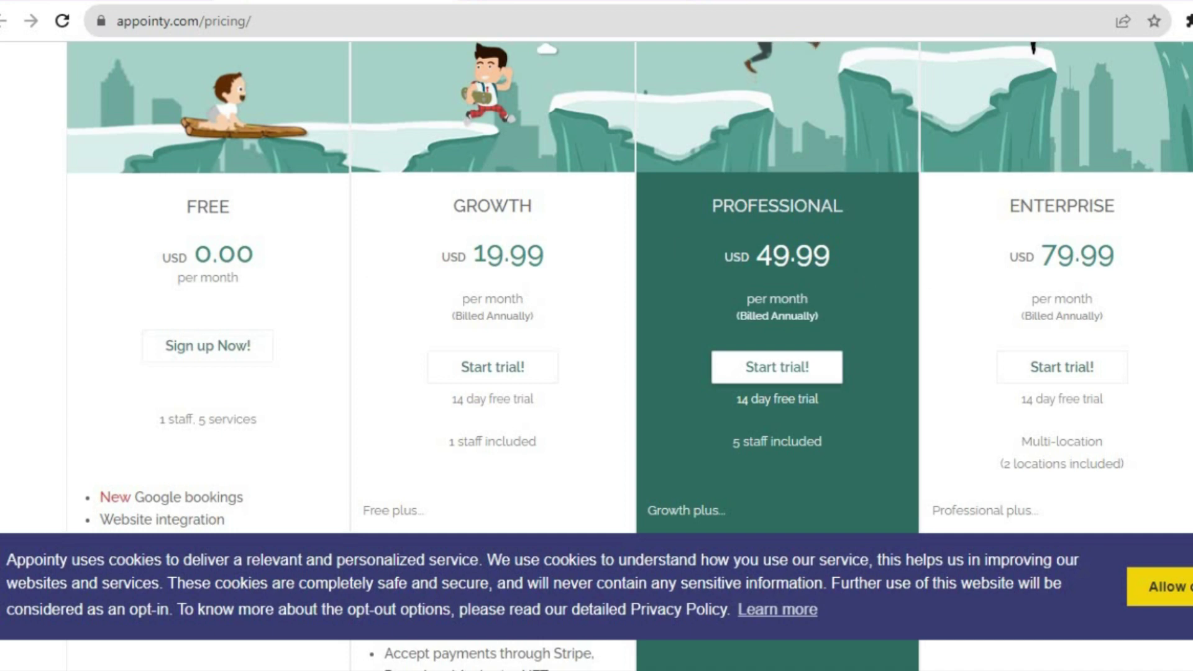
pyautogui.scroll(-2, 927, 268)
pyautogui.scroll(-3, 630, 286)
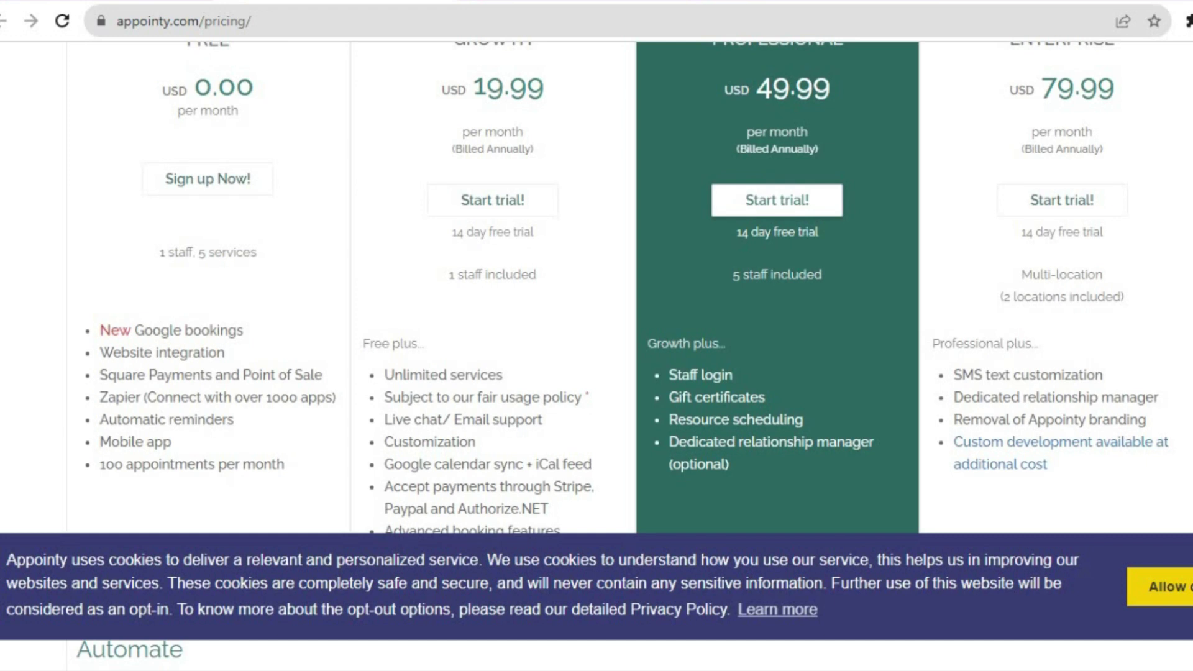
pyautogui.scroll(-1, 456, 322)
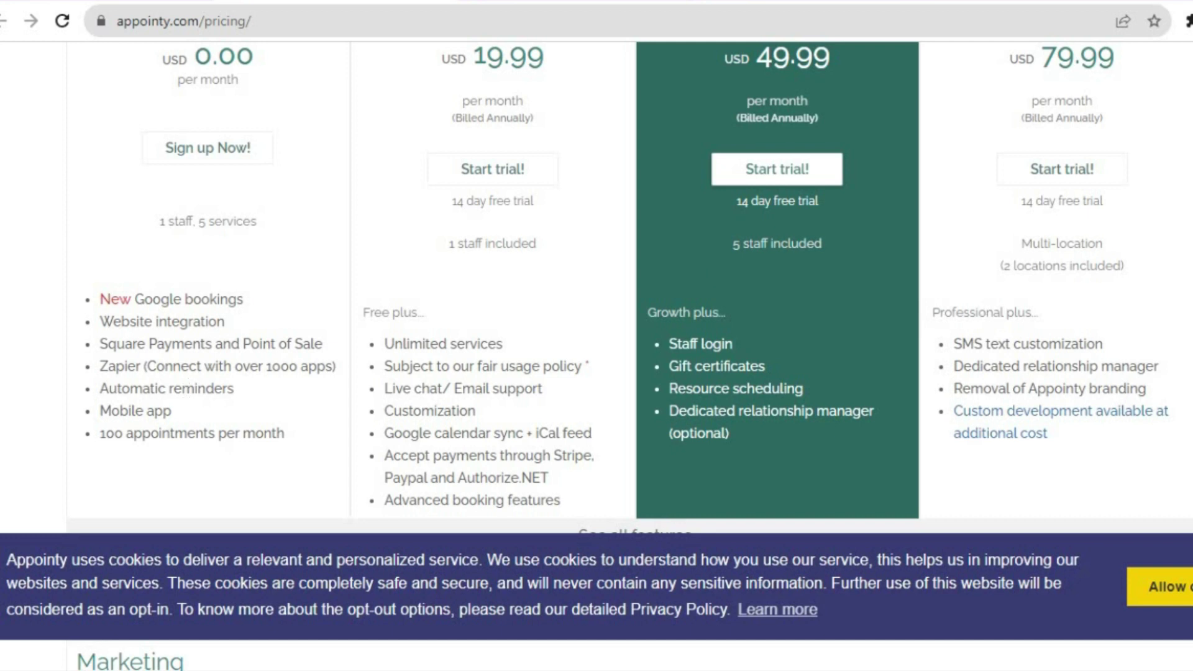
# Scroll back up to the top of the pricing page.
pyautogui.scroll(-1, 630, 286)
pyautogui.scroll(10, 630, 286)
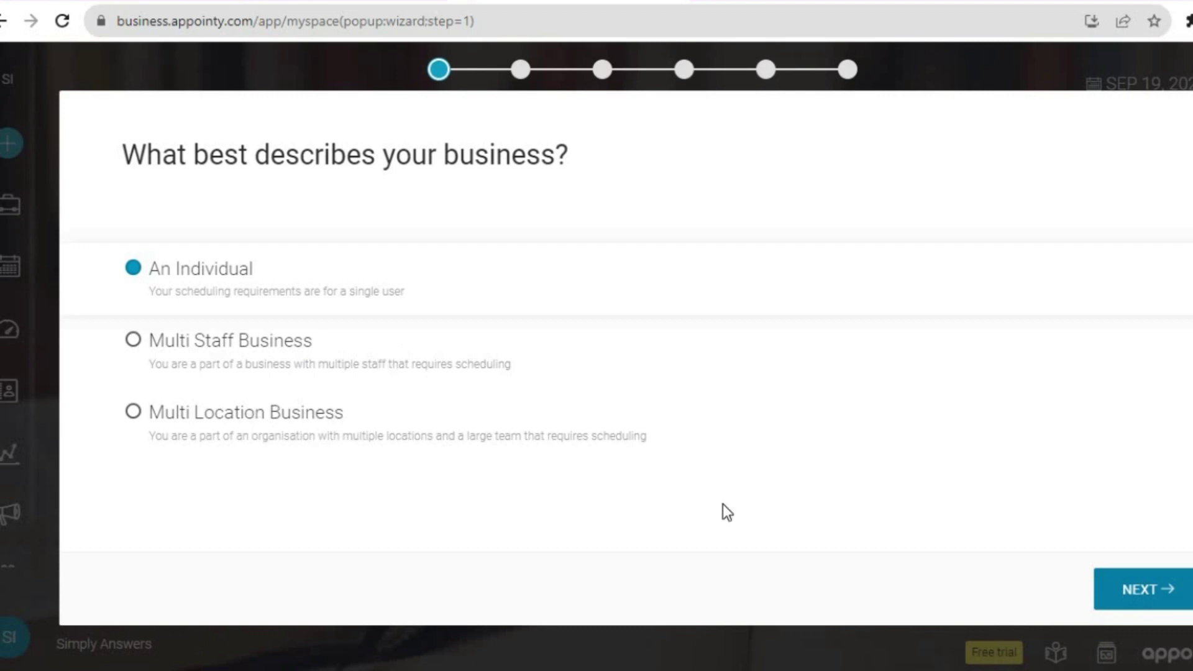
# Keep An Individual as the business type, then choose Education & Tutoring and the Tutor category.
pyautogui.click(1120, 582)
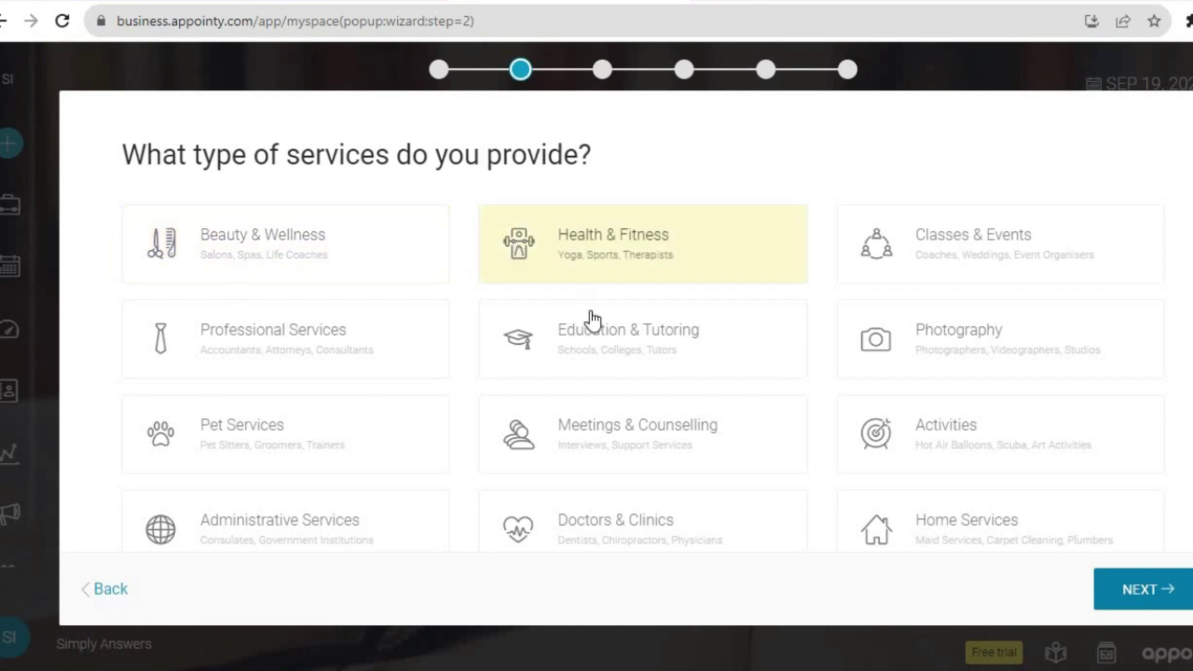
pyautogui.click(591, 338)
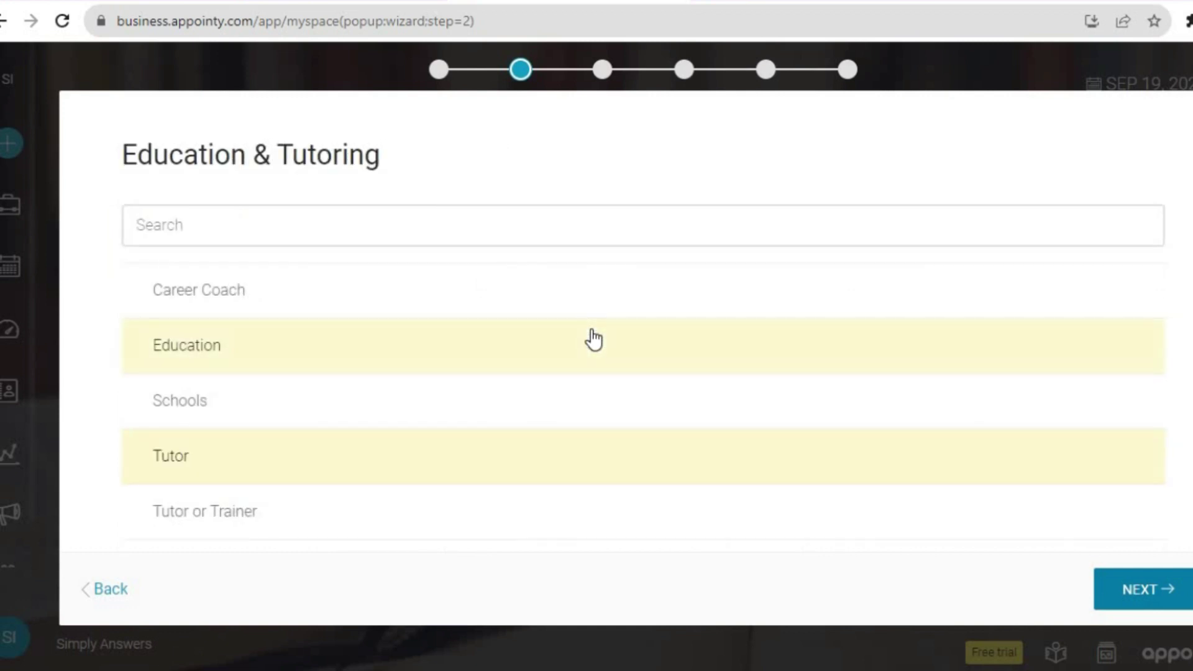
pyautogui.click(423, 472)
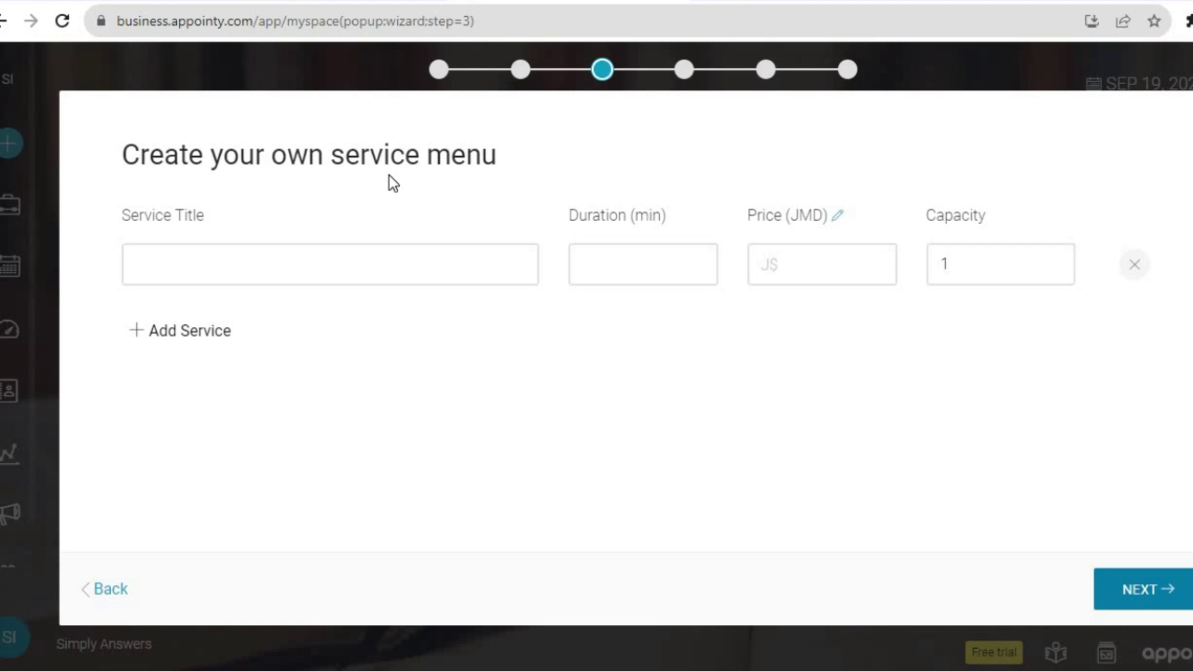
# Add a service titled TEST lasting 30 minutes, priced J$500, with capacity 1.
pyautogui.click(288, 277)
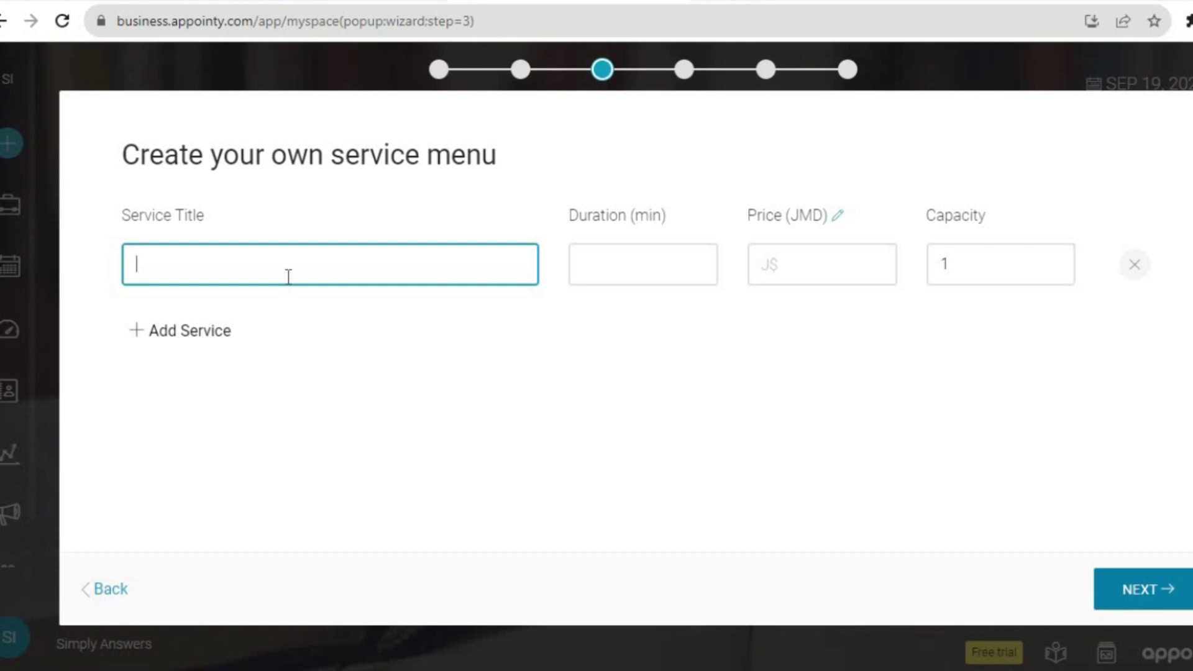
pyautogui.write('TEST')
pyautogui.click(641, 257)
pyautogui.write('30')
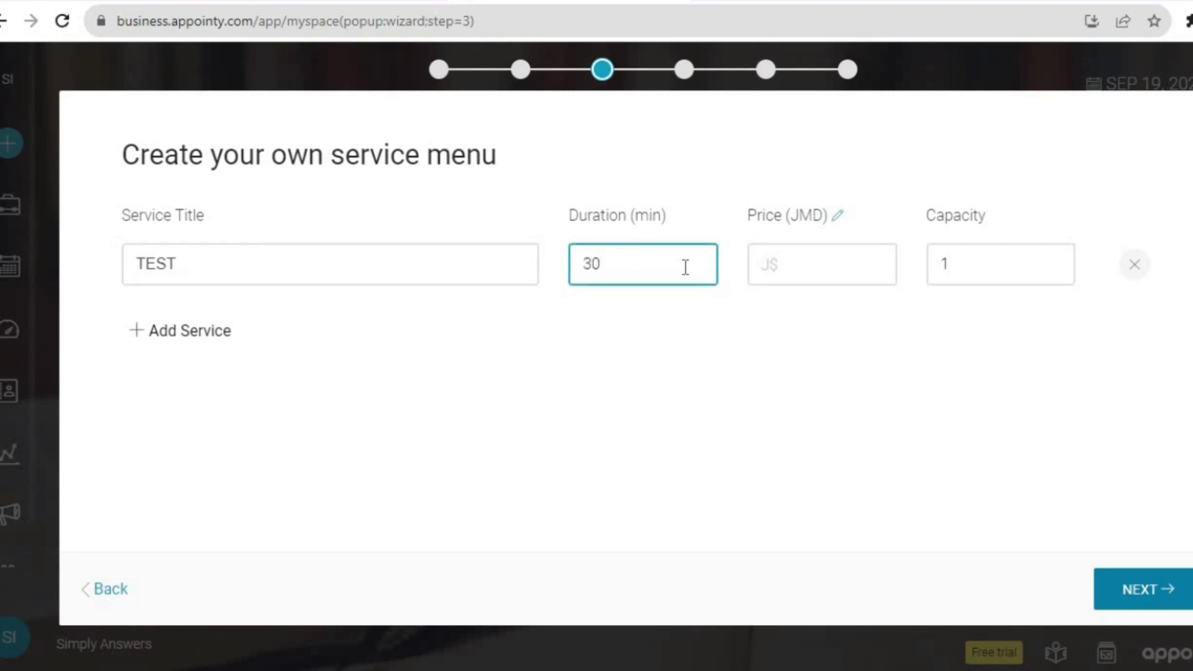
pyautogui.click(787, 261)
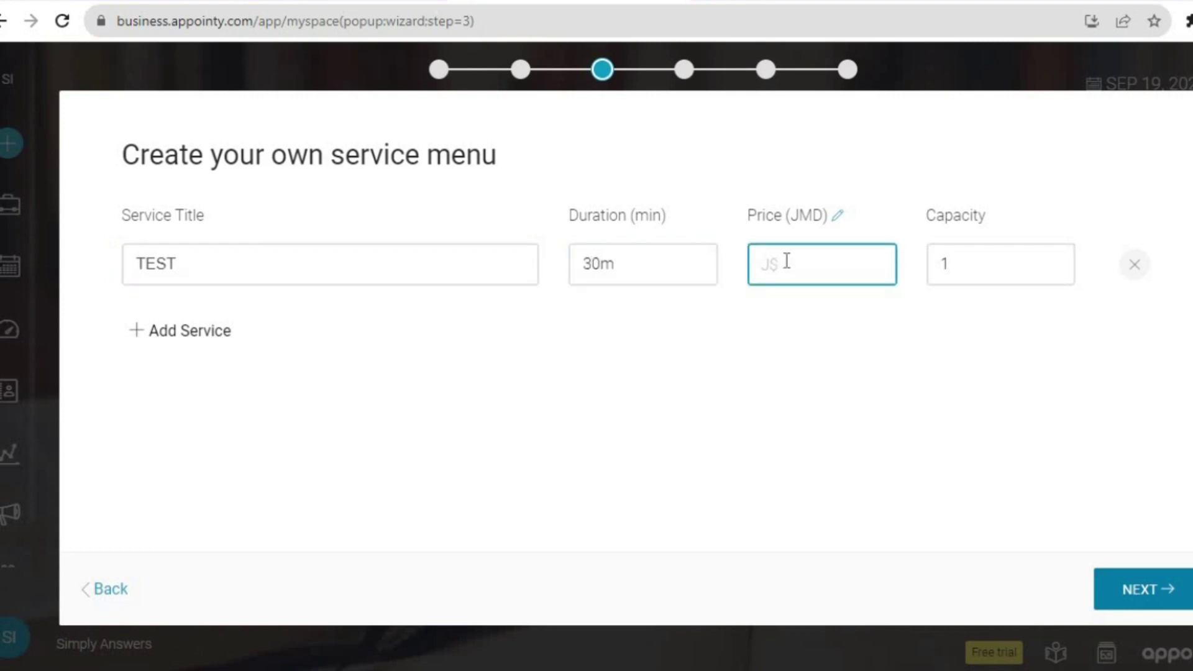
pyautogui.write('00')
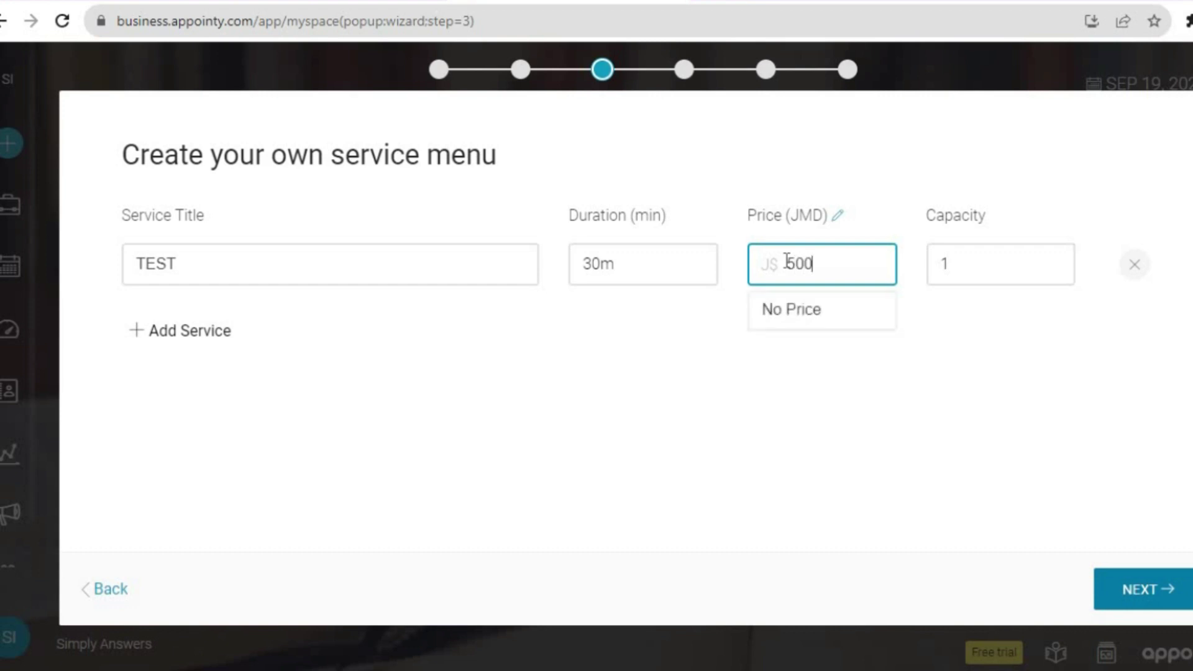
pyautogui.click(1060, 275)
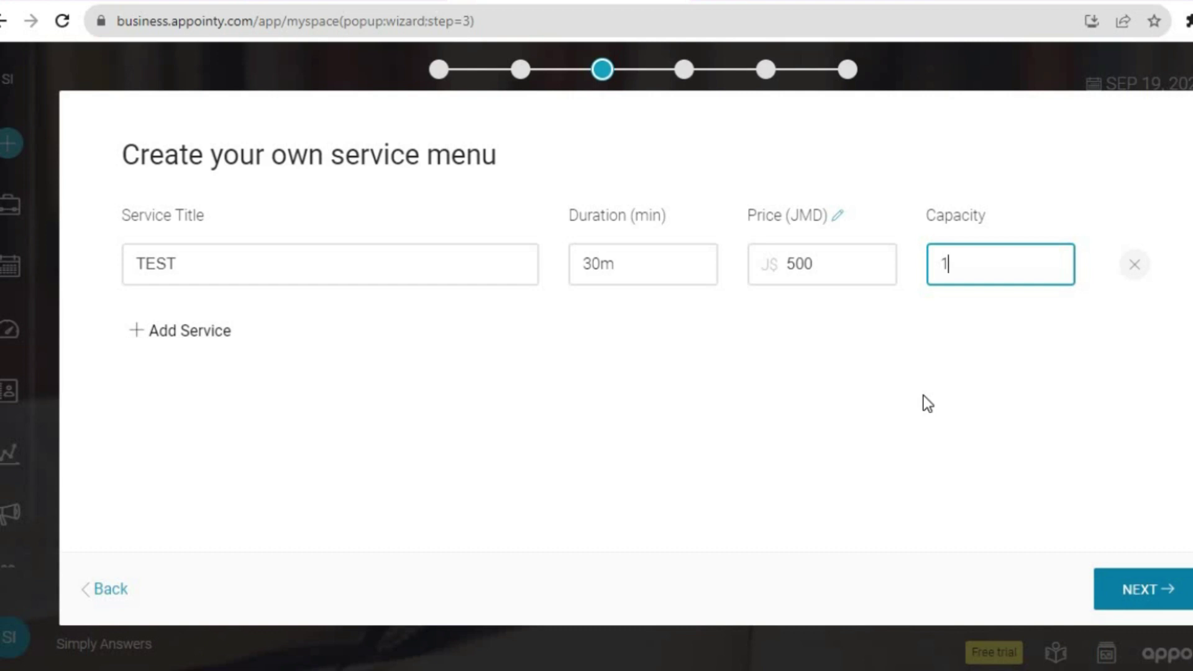
pyautogui.click(1147, 591)
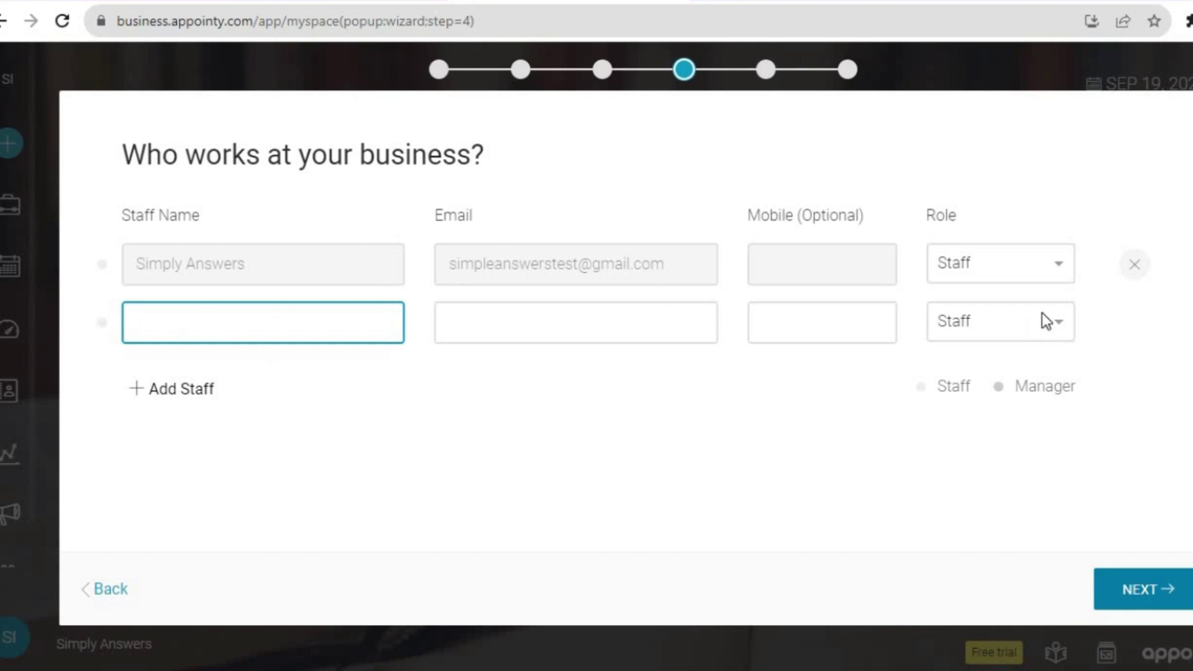
# Give the first staff member the Manager role and move on to business hours.
pyautogui.click(1044, 265)
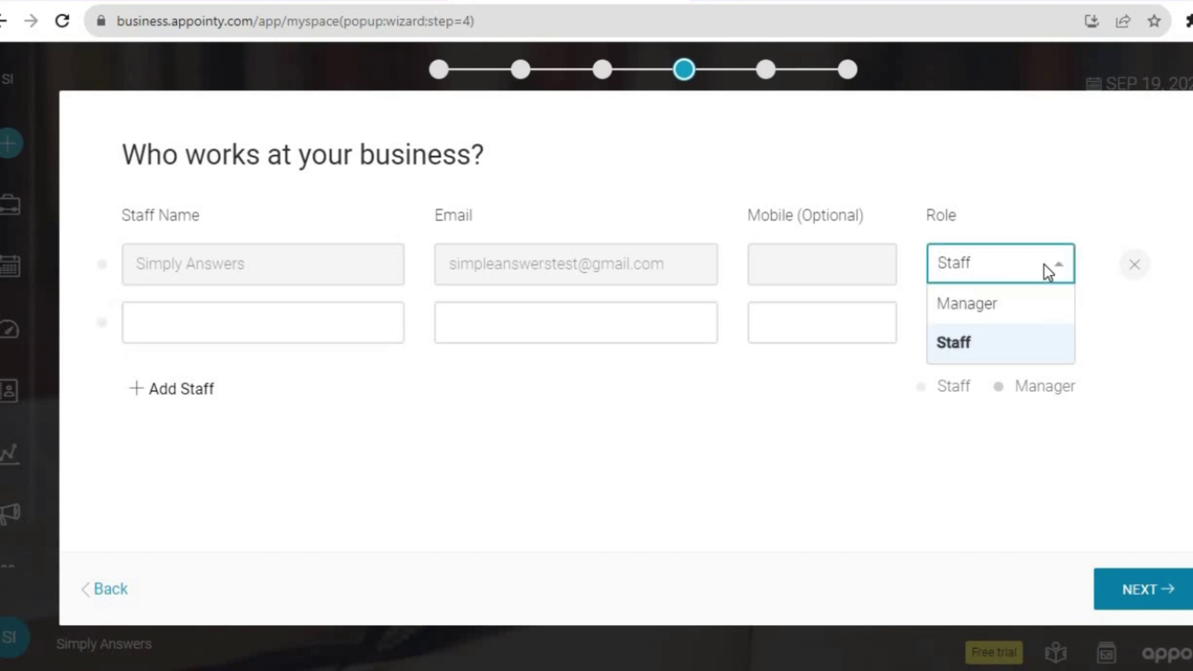
pyautogui.click(998, 305)
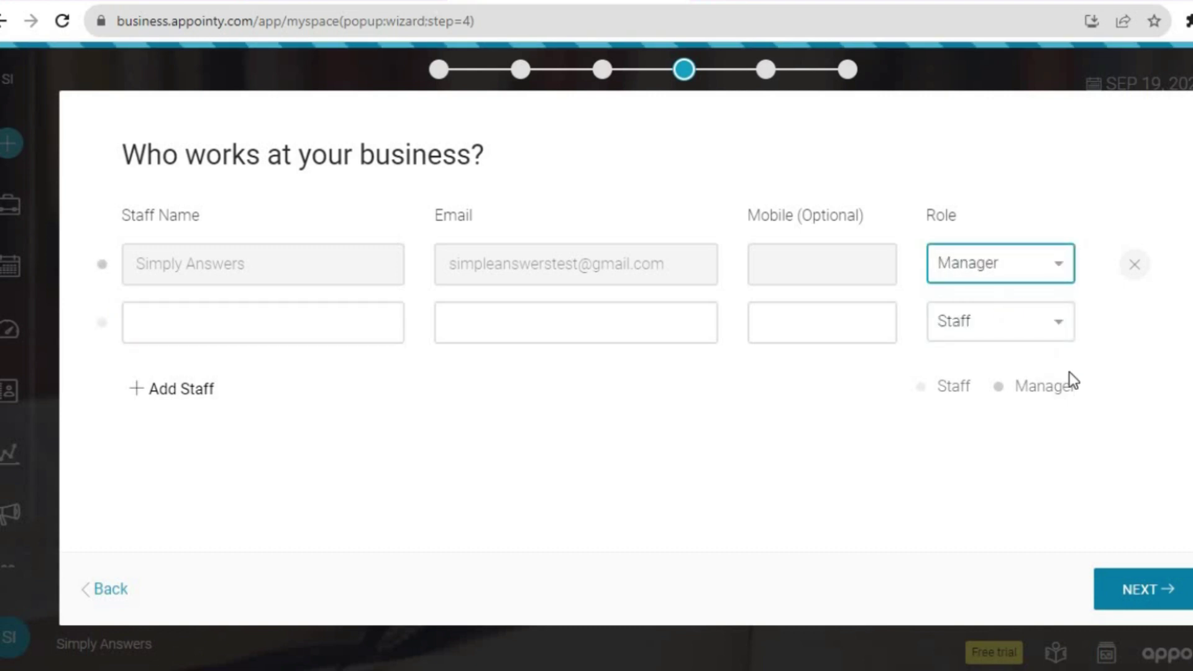
pyautogui.click(1154, 586)
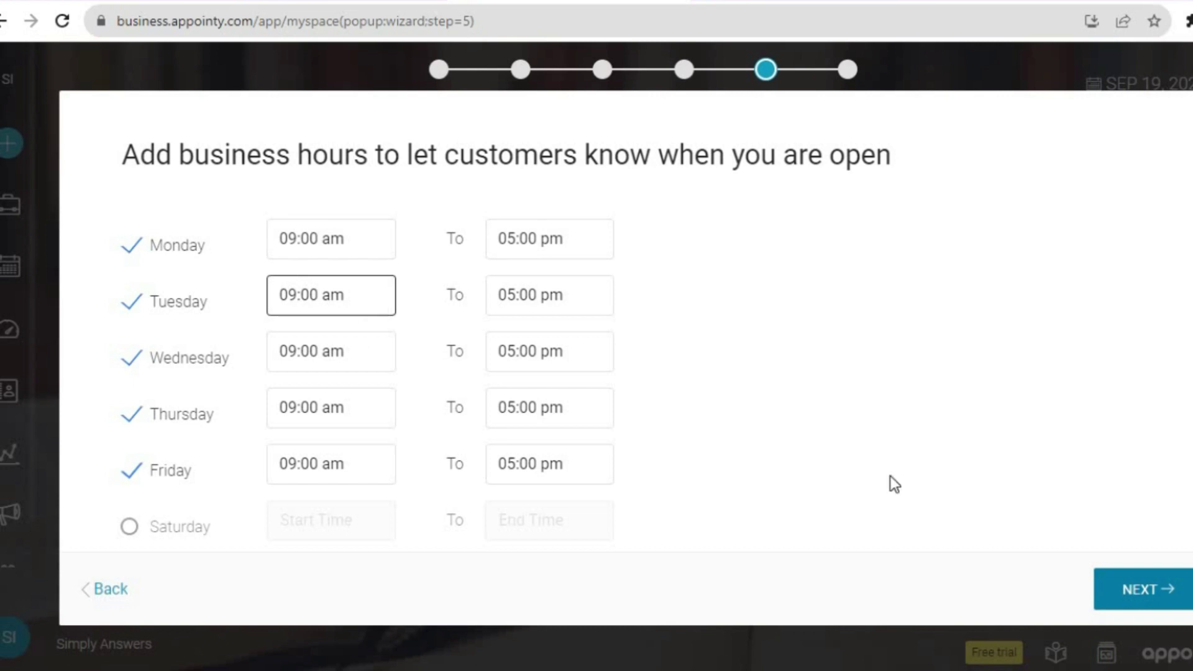
# Accept Monday–Friday 9:00–5:00 hours, name the business 'SIMPLY ANSWERS' and start entering its address.
pyautogui.click(1171, 600)
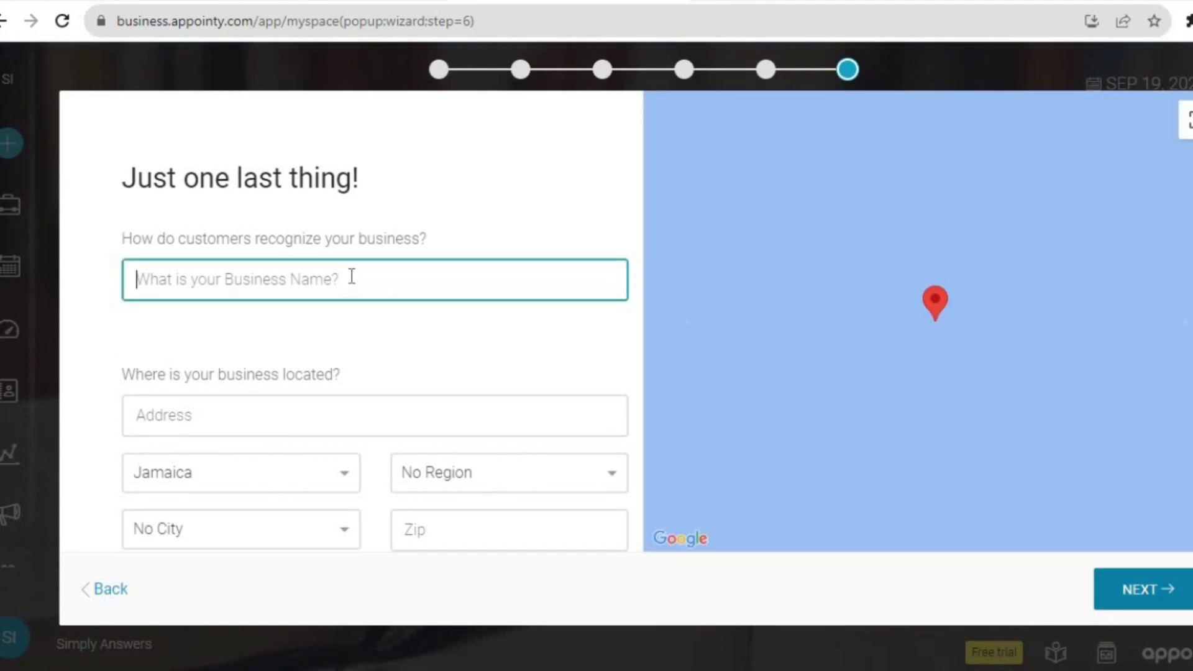
pyautogui.write('SIMPLY ANSWERS')
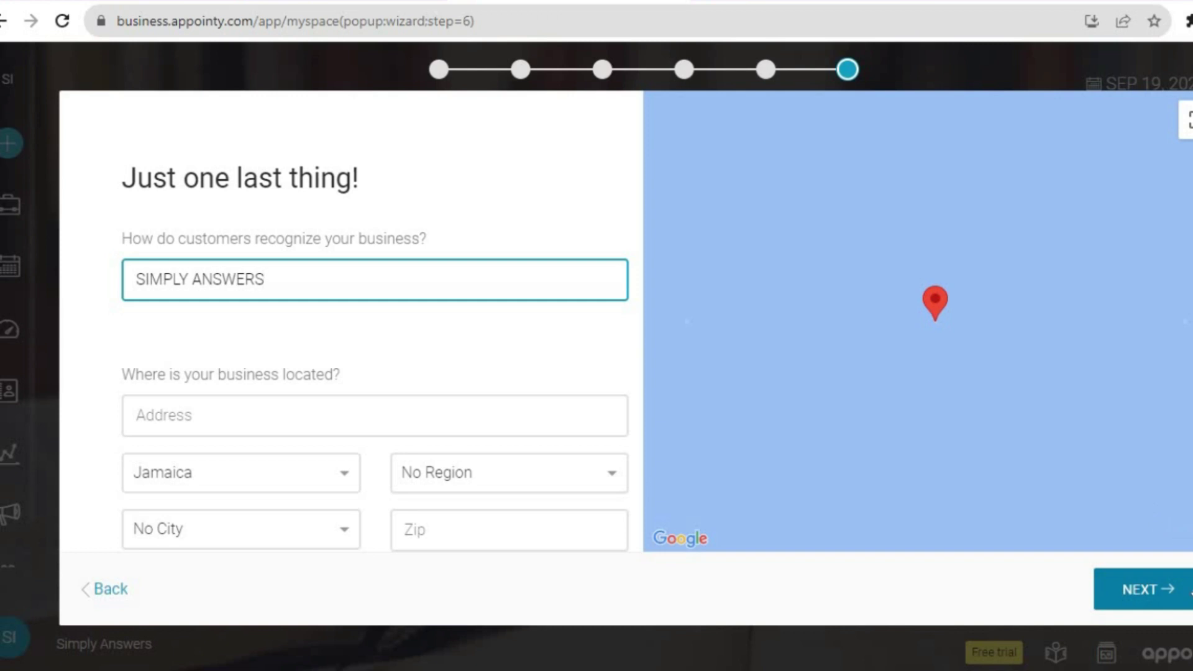
pyautogui.click(1175, 598)
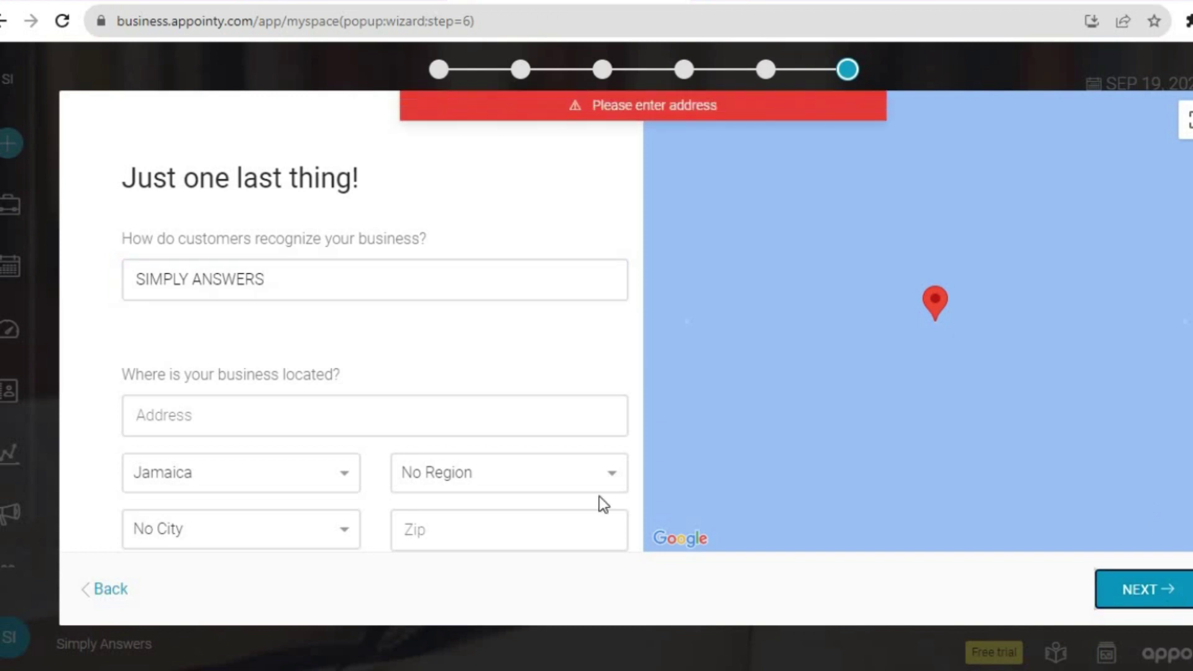
pyautogui.click(256, 427)
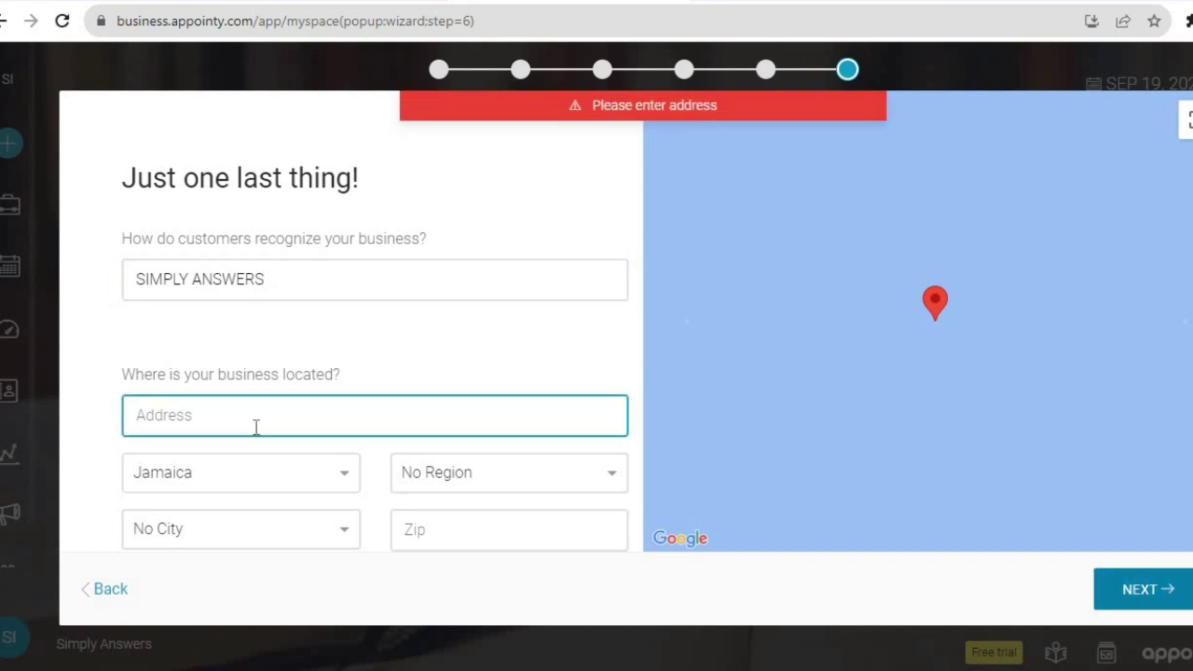
pyautogui.write('Mi')
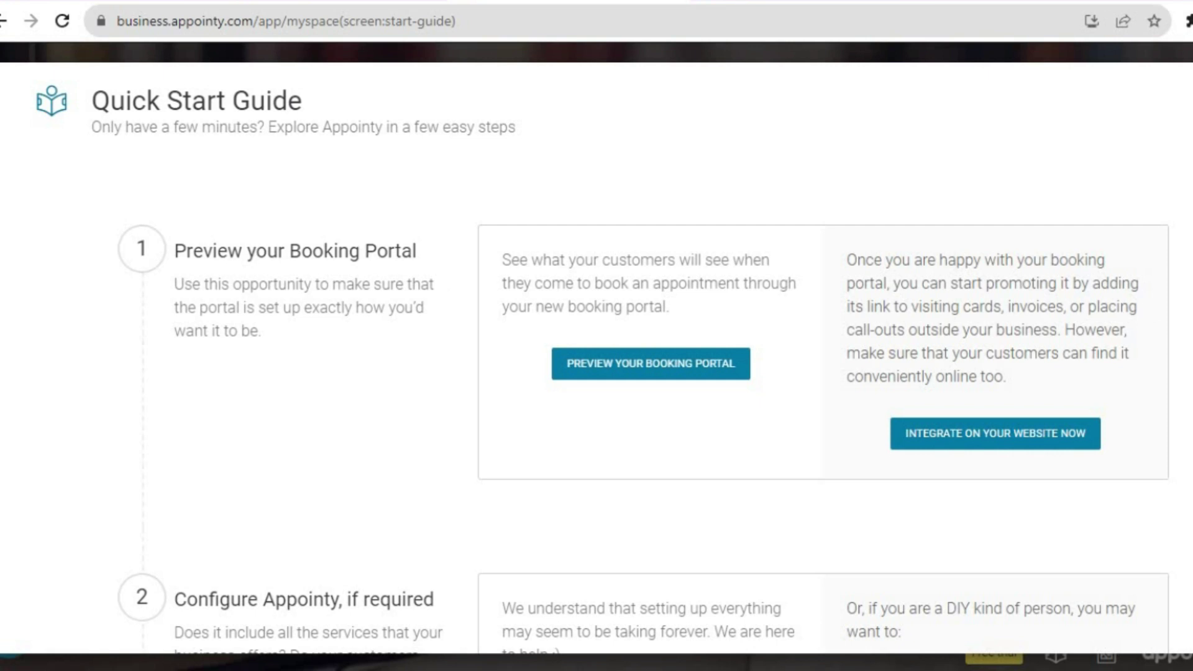
pyautogui.scroll(-5, 644, 357)
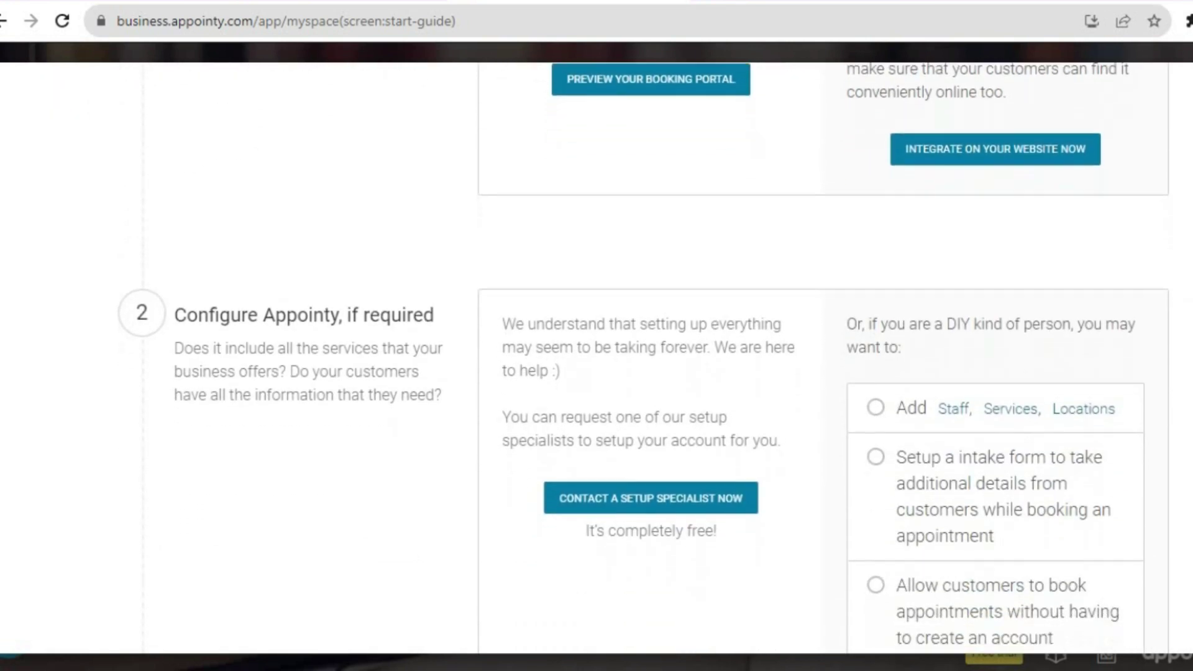
pyautogui.scroll(-2, 644, 358)
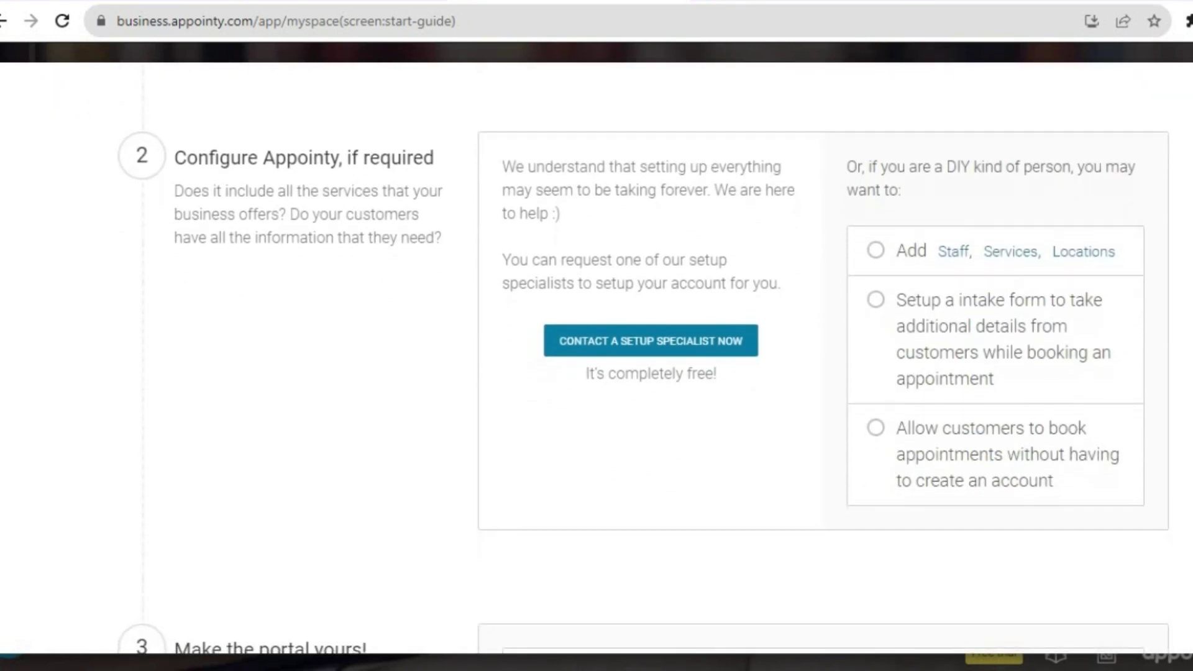
pyautogui.scroll(3, 643, 358)
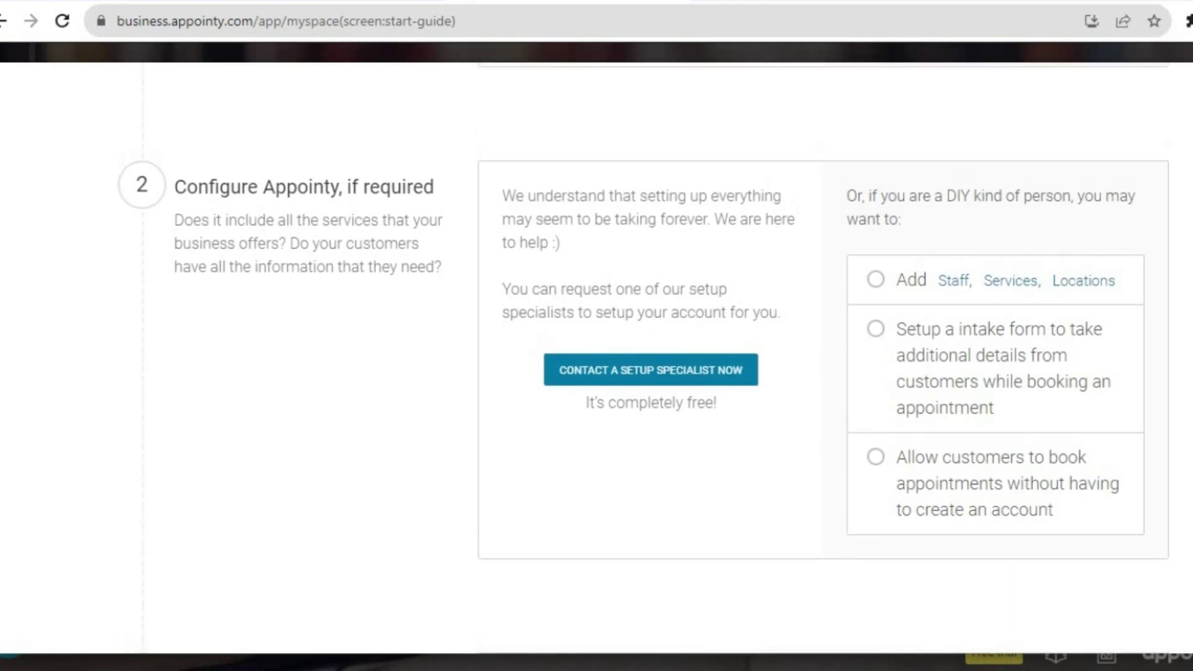
pyautogui.scroll(5, 644, 358)
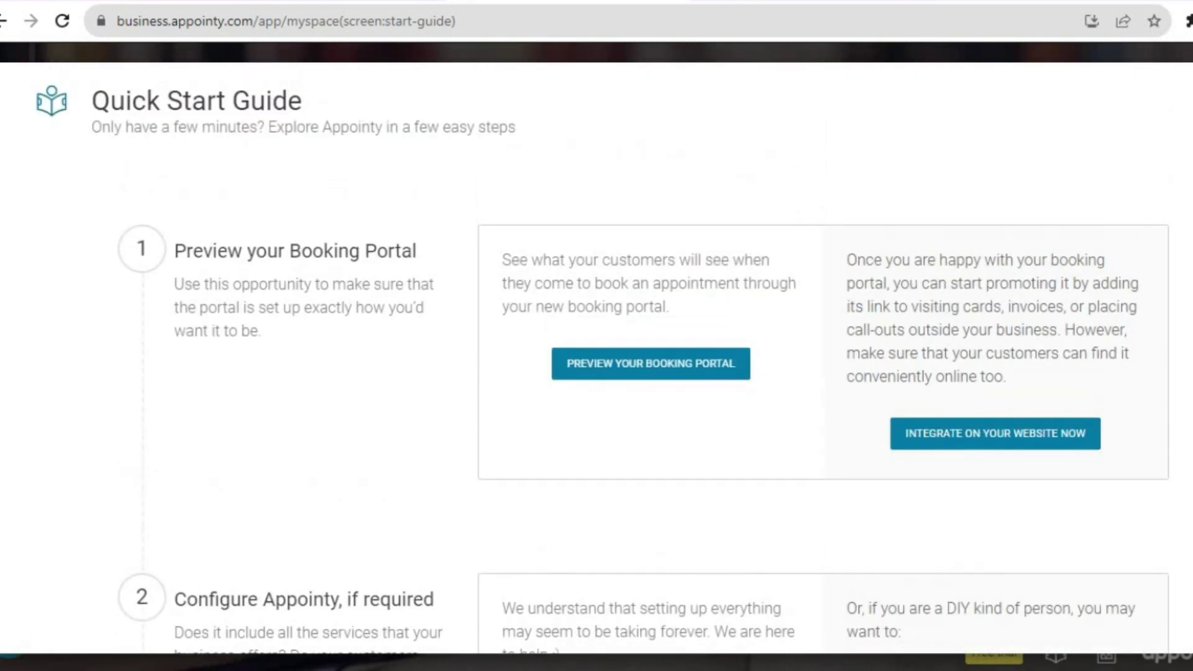
pyautogui.click(688, 366)
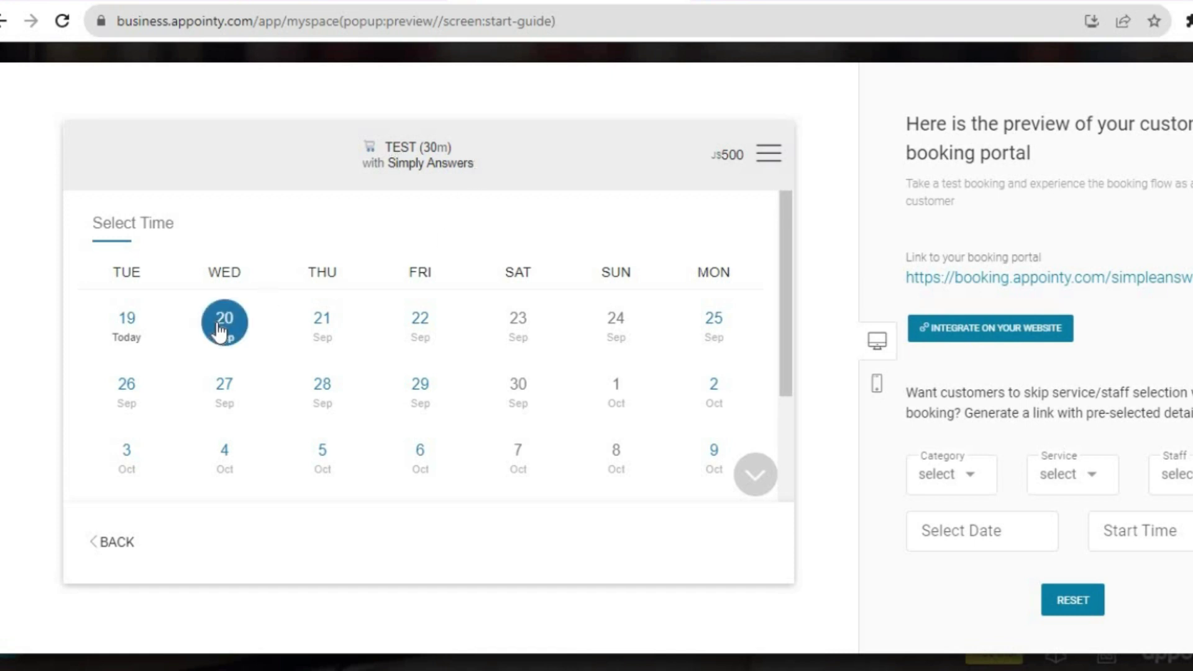
# Book the preview appointment for Friday 22 September at 10:30 AM.
pyautogui.click(426, 337)
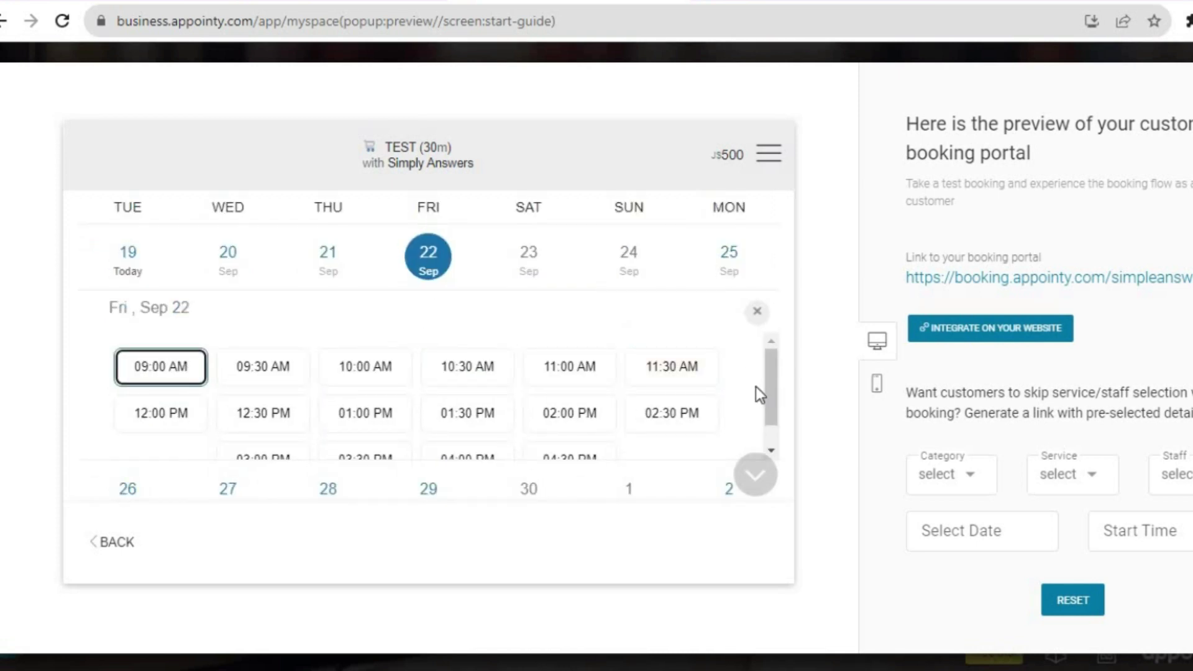
pyautogui.click(459, 368)
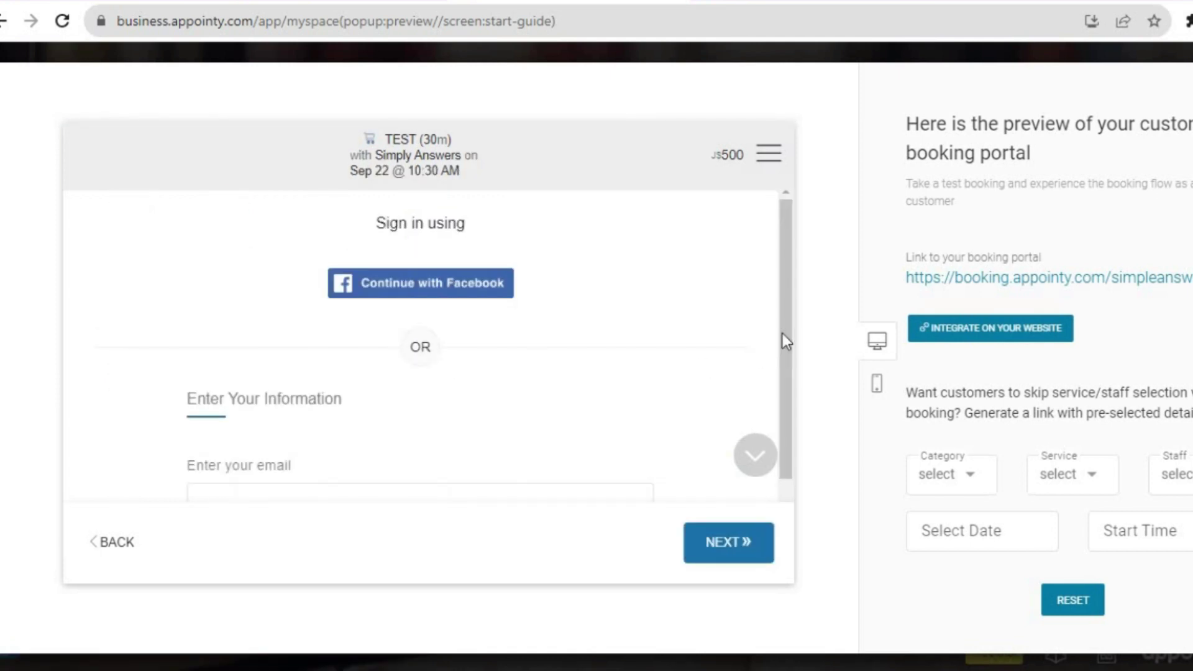
pyautogui.scroll(-2, 780, 398)
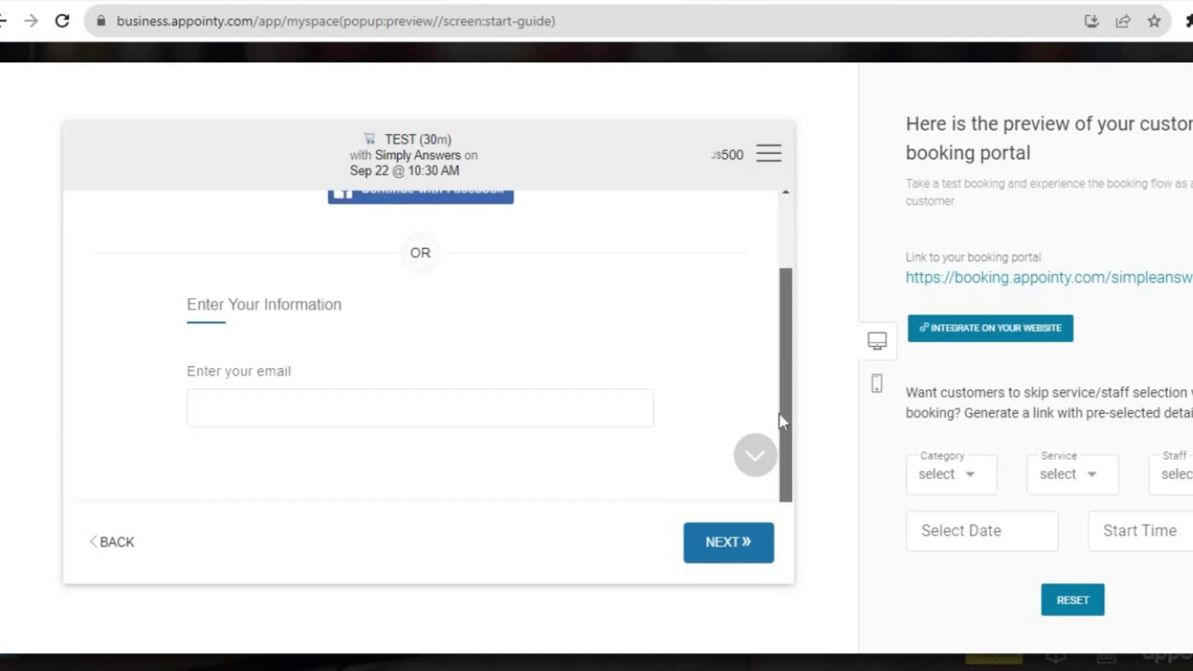
# Fill in the test customer's email from the saved suggestion and continue.
pyautogui.click(373, 405)
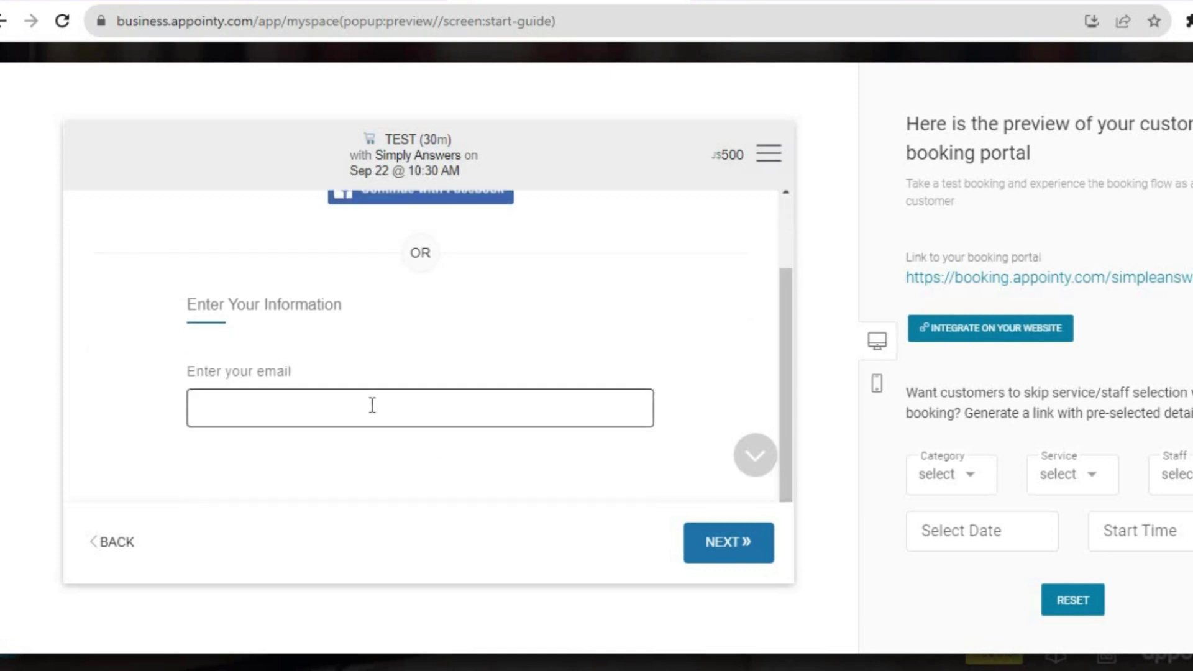
pyautogui.click(372, 405)
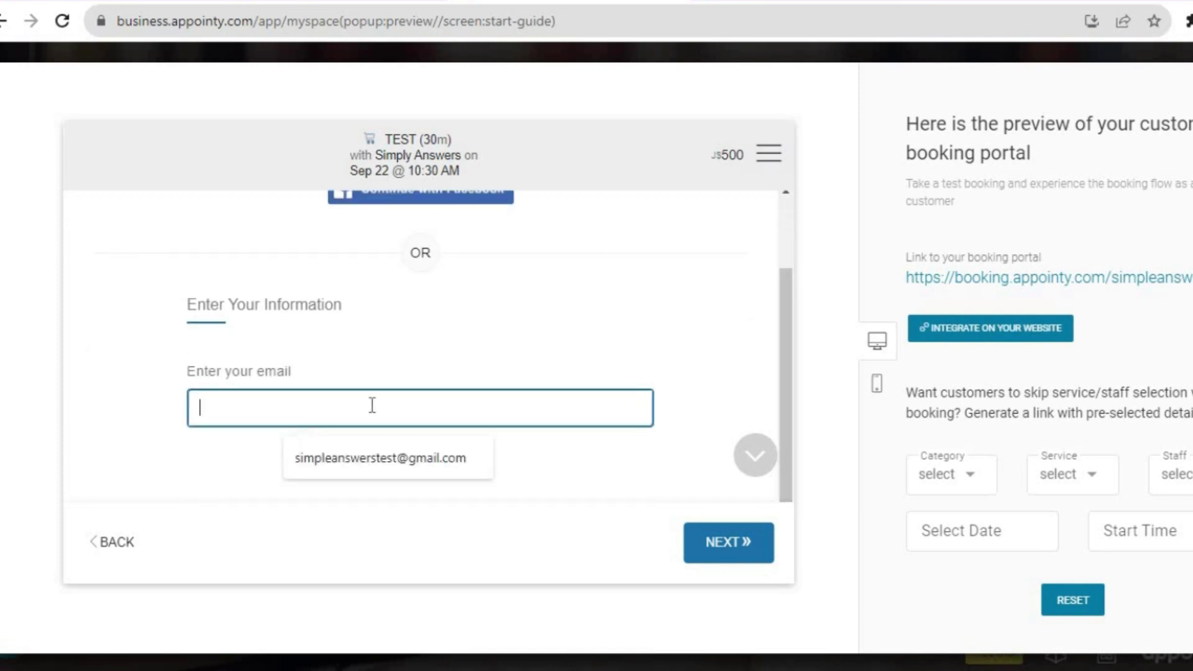
pyautogui.click(596, 348)
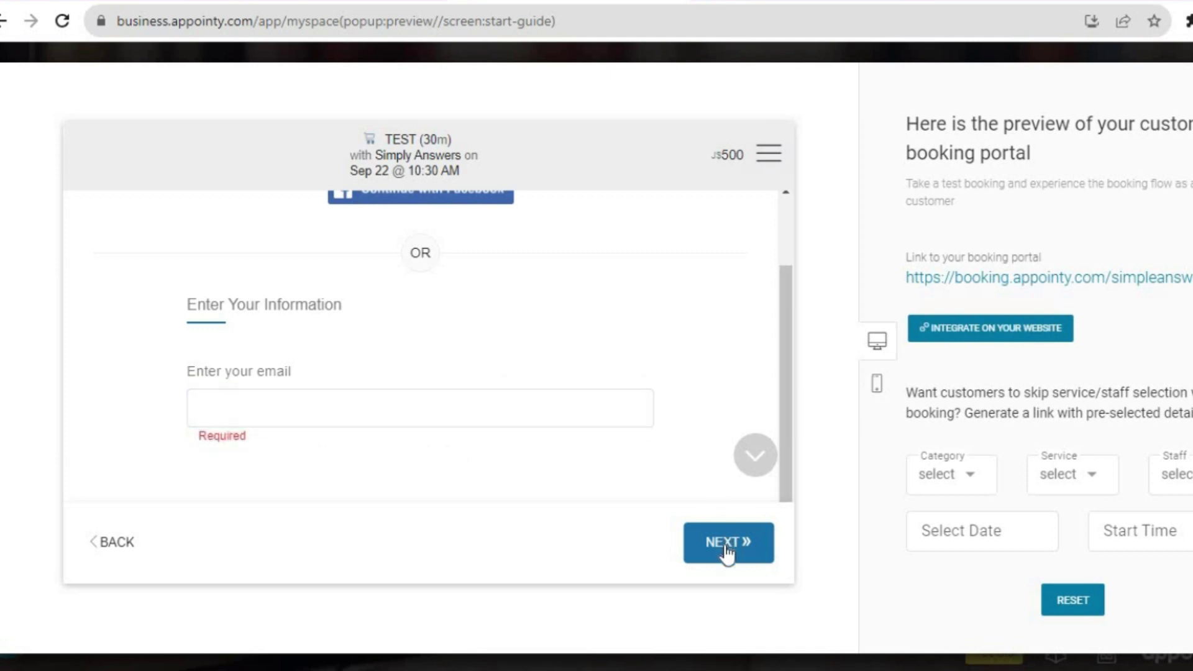
pyautogui.click(375, 400)
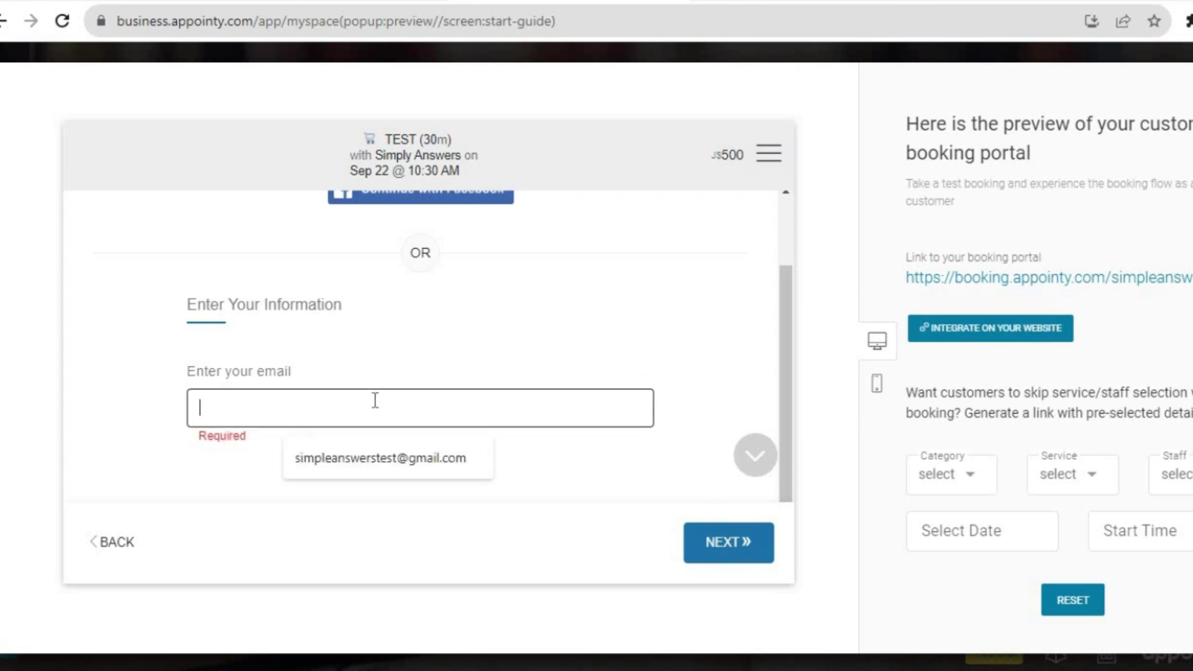
pyautogui.click(343, 466)
pyautogui.click(710, 543)
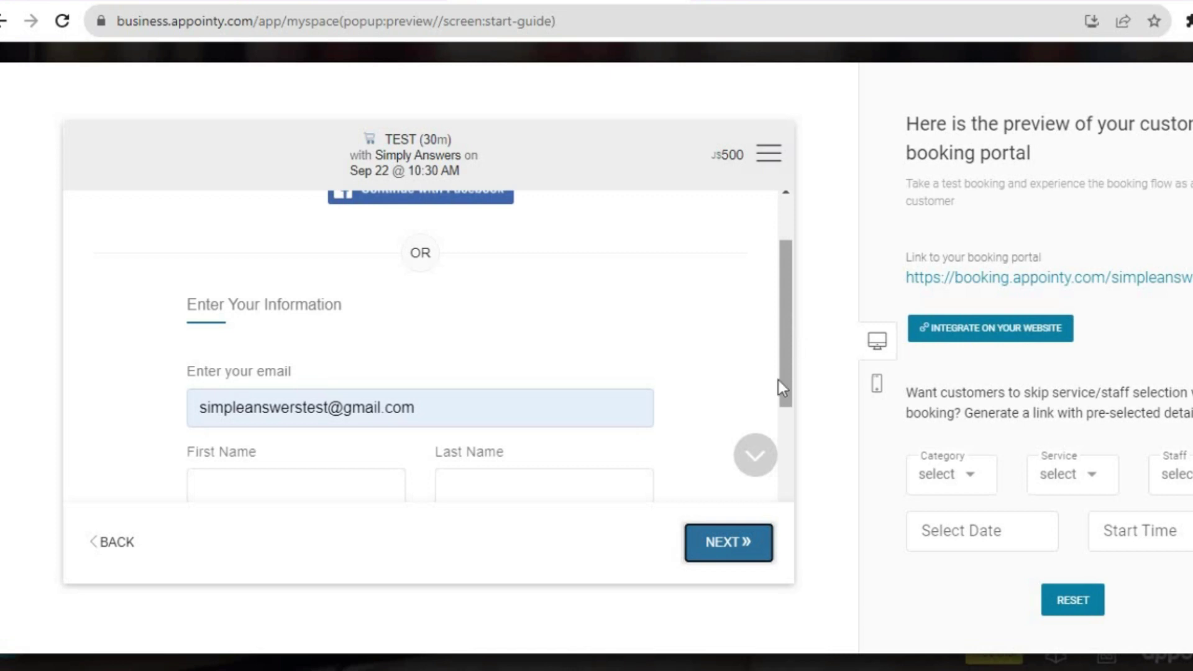
# Step through the First Name, Last Name and Password fields, then check the Category options without choosing one.
pyautogui.scroll(-4, 777, 404)
pyautogui.scroll(2, 773, 435)
pyautogui.click(302, 303)
pyautogui.click(602, 297)
pyautogui.click(516, 457)
pyautogui.moveTo(788, 386); pyautogui.dragTo(789, 448)
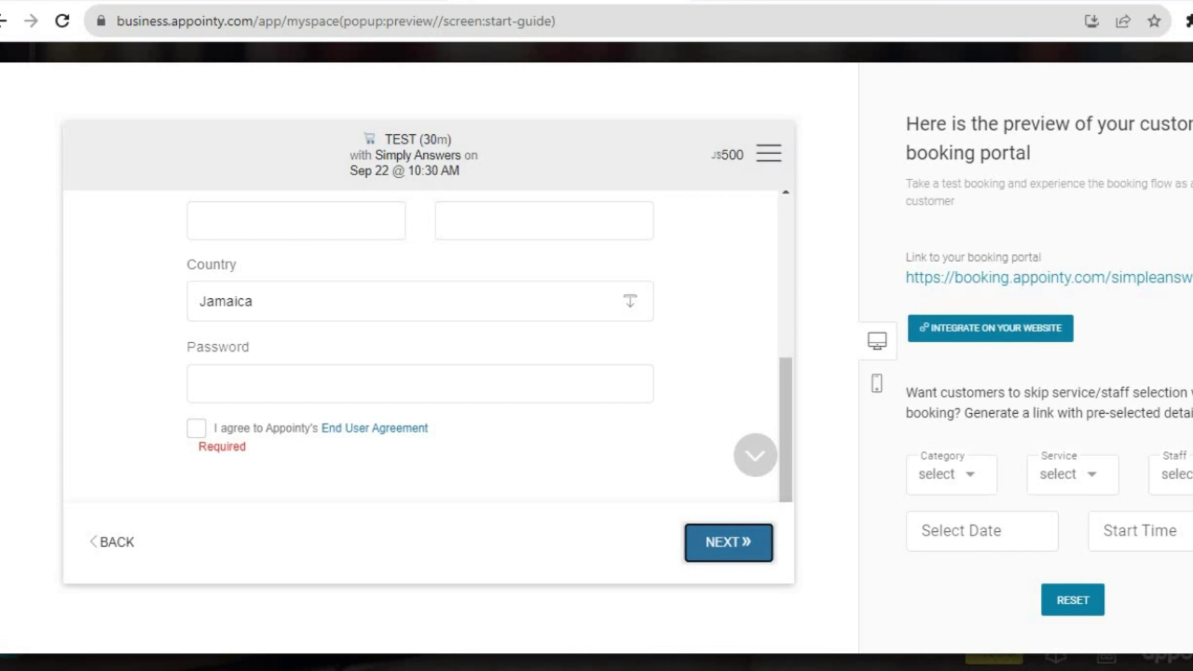
pyautogui.scroll(-1, 1131, 449)
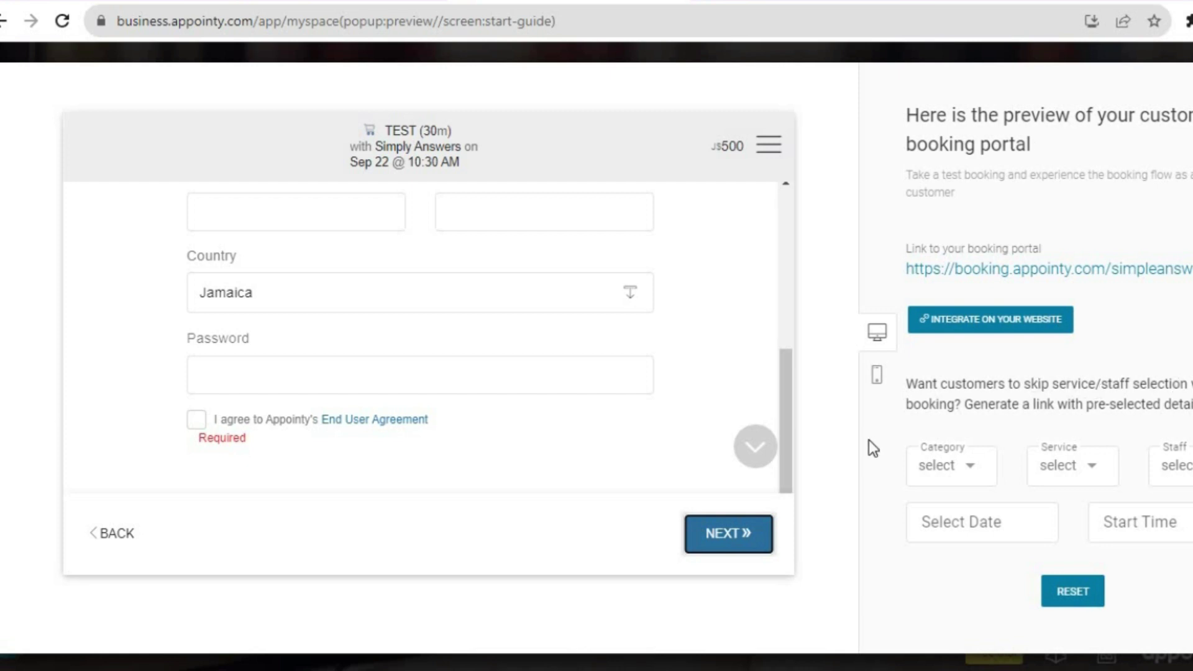
pyautogui.click(967, 478)
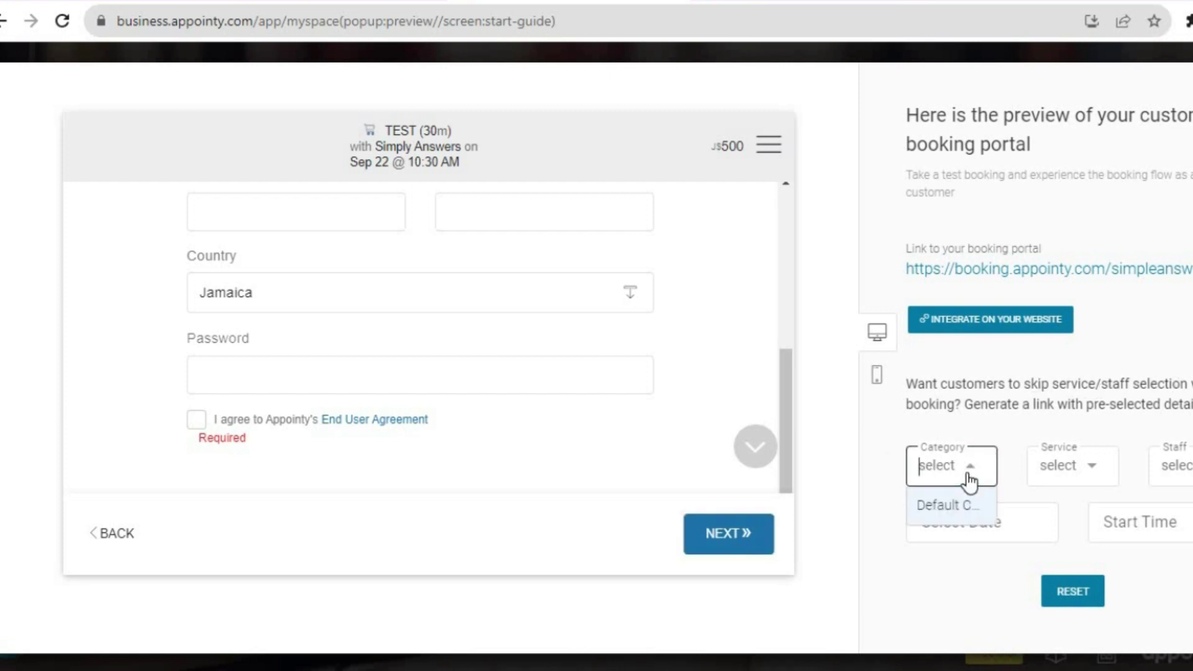
pyautogui.click(1080, 506)
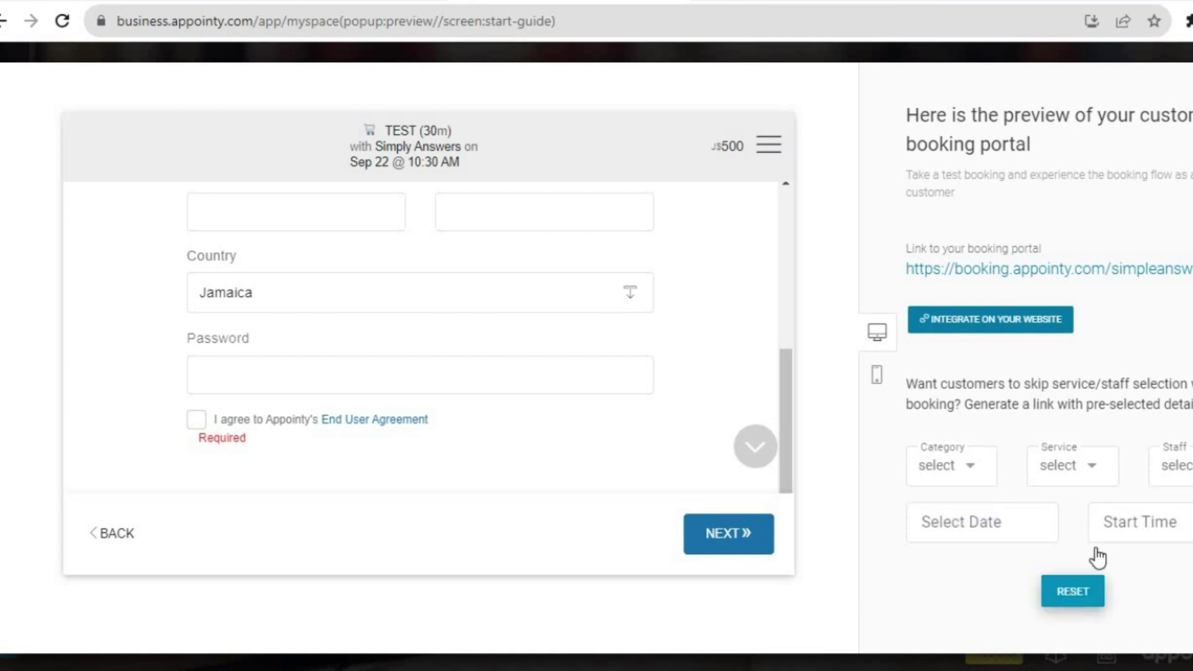
# Exit the preview with Esc and tick 'Allow customers to book appointments without having to create an account'.
pyautogui.press('Escape')
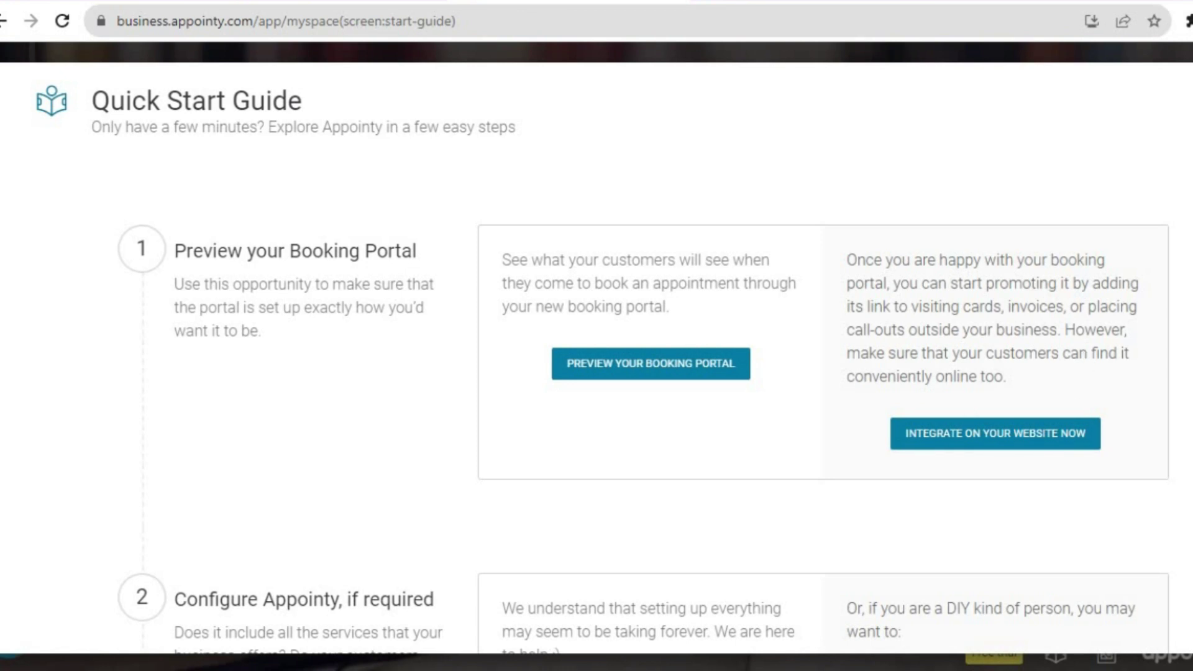
pyautogui.scroll(-6, 782, 475)
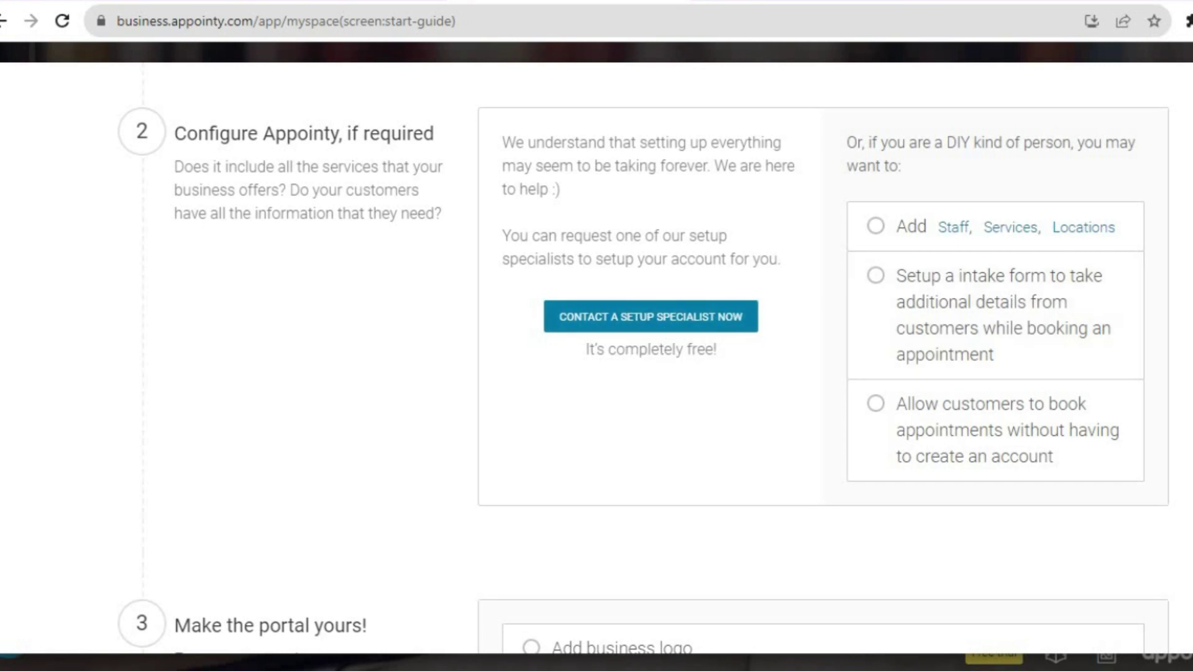
pyautogui.scroll(-1, 979, 222)
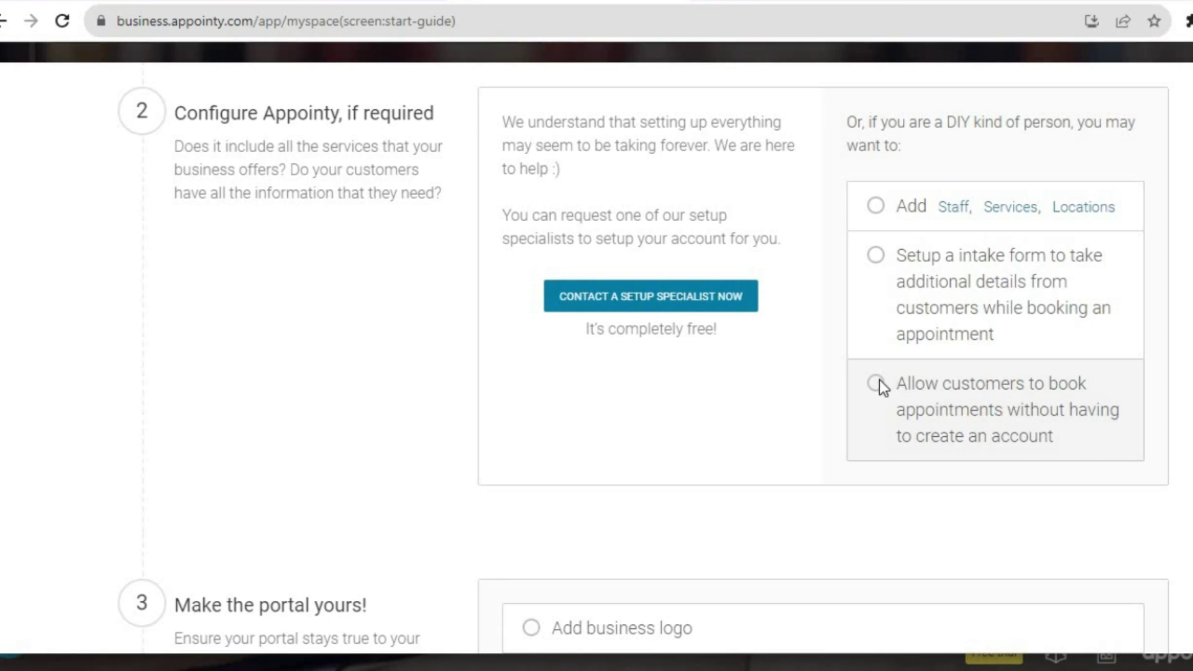
pyautogui.click(954, 384)
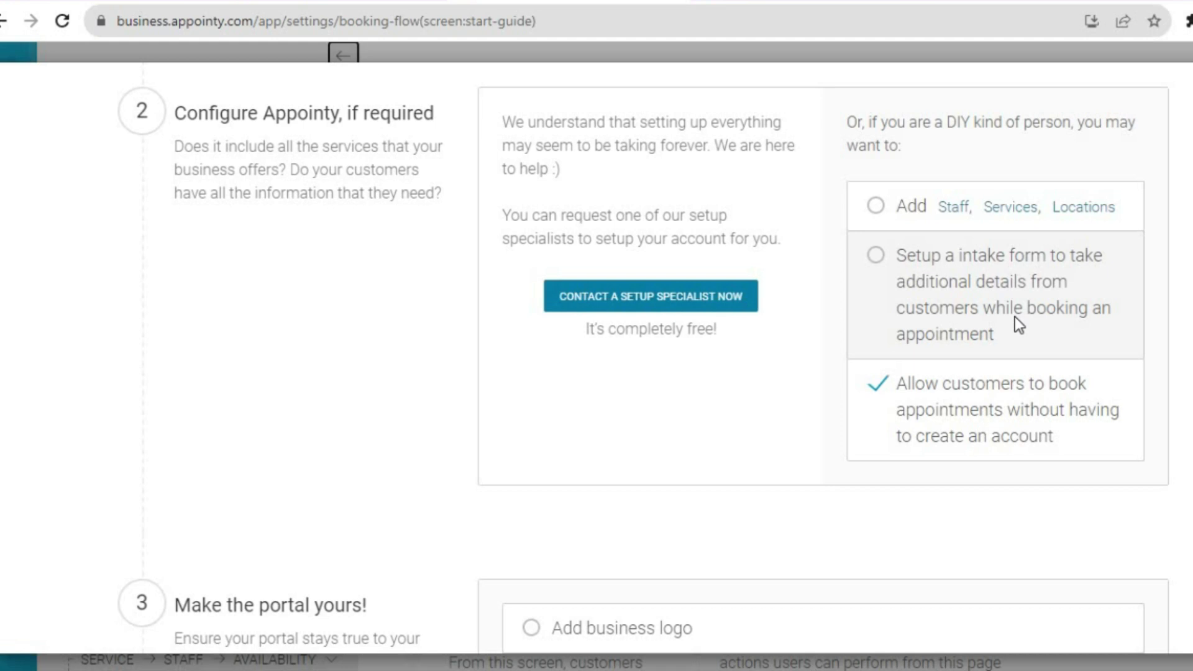
# Switch the intake form on, try a new Date-type field, then discard it and close.
pyautogui.click(921, 257)
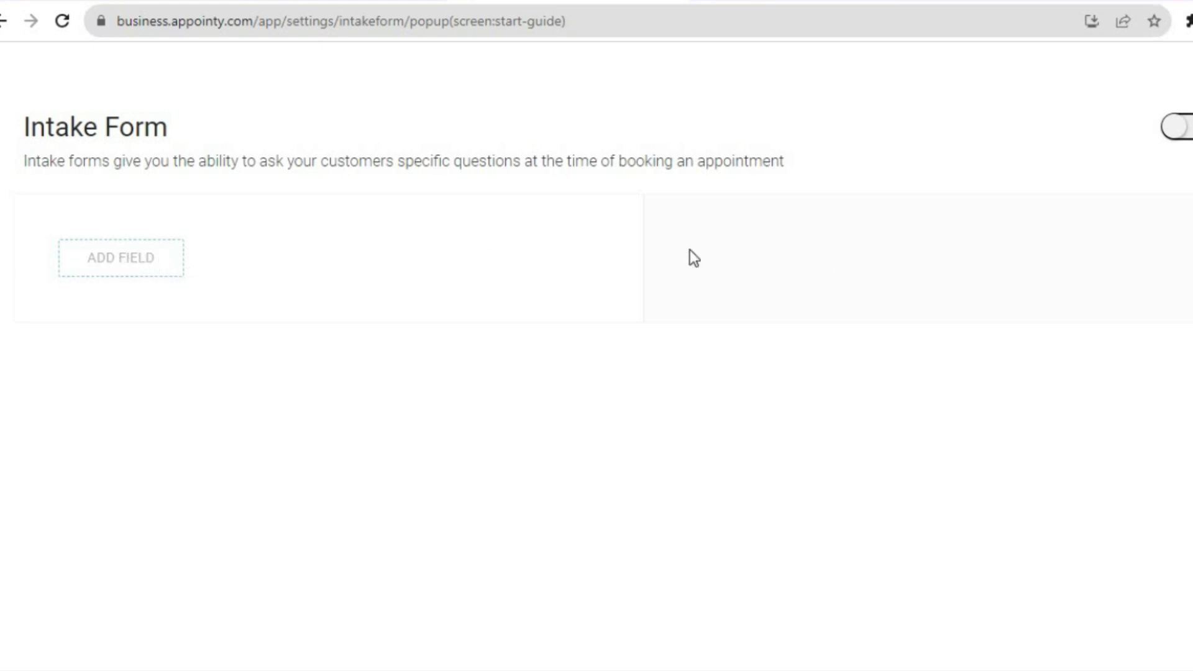
pyautogui.click(1181, 130)
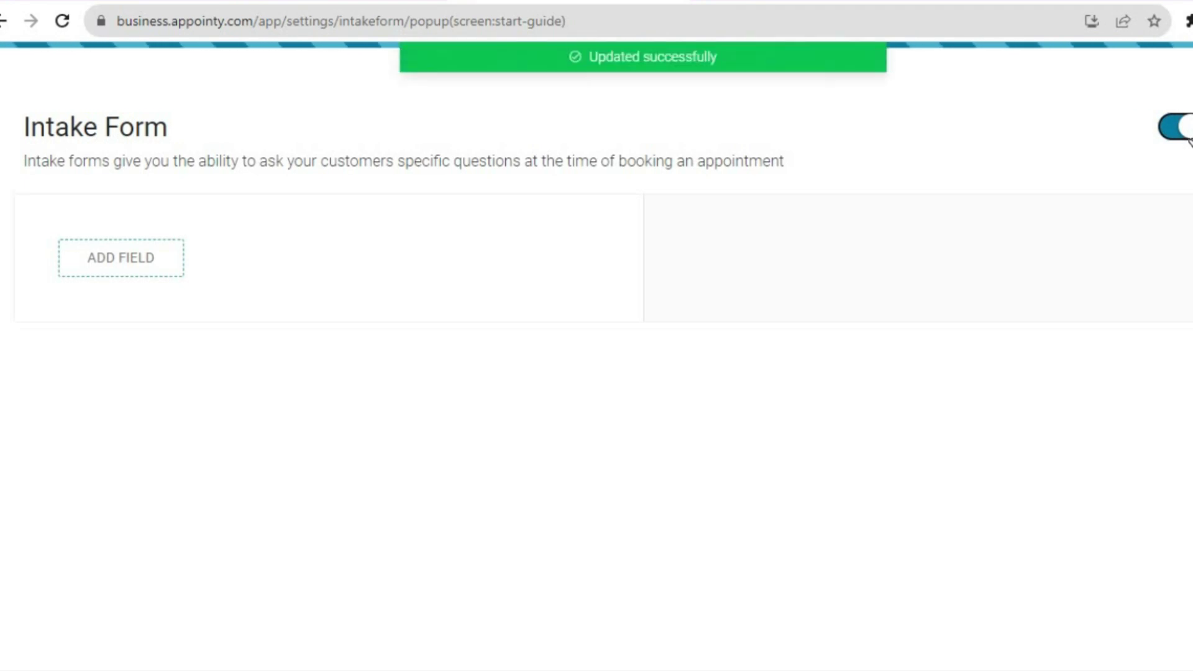
pyautogui.click(122, 266)
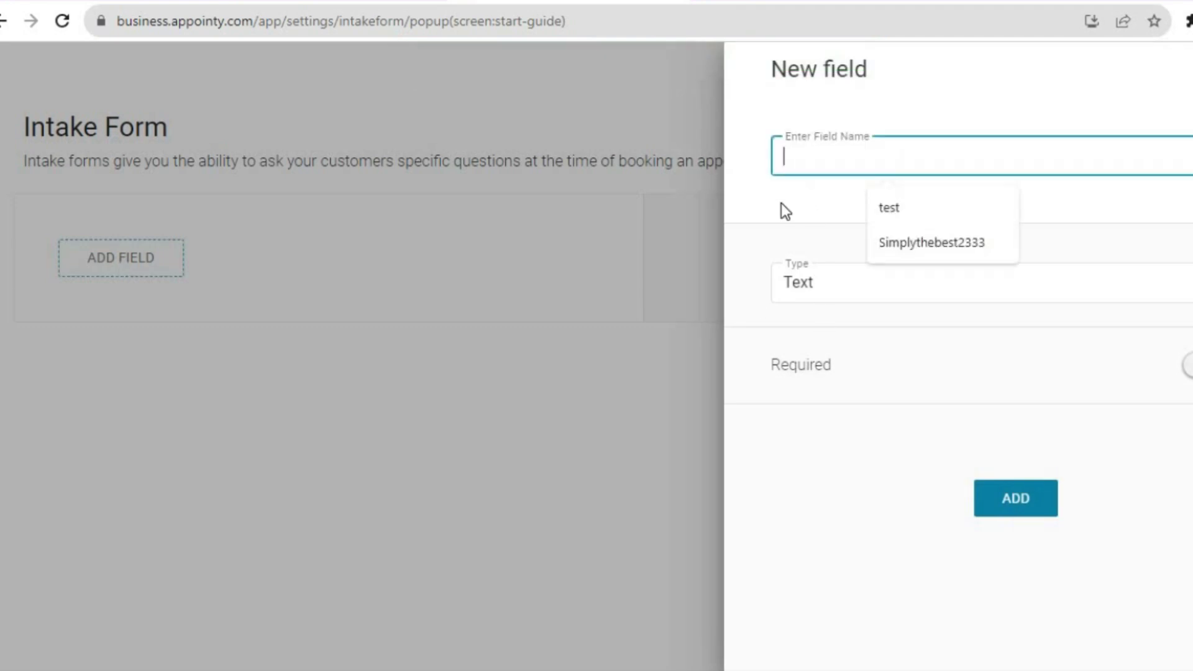
pyautogui.click(766, 209)
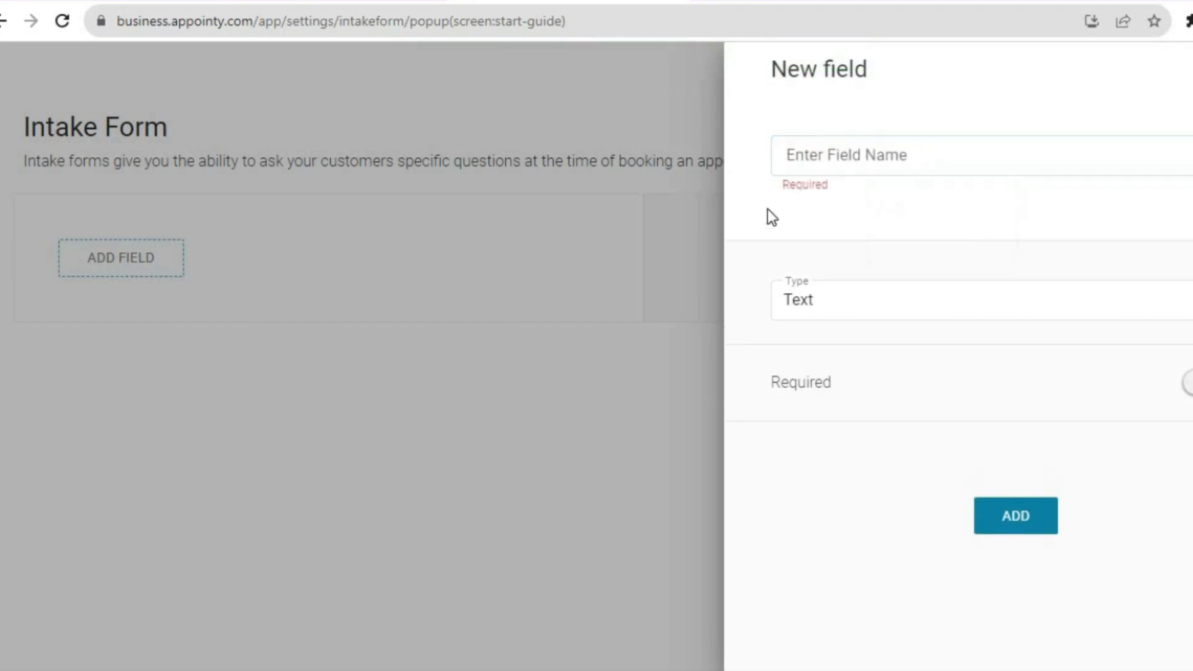
pyautogui.click(1033, 315)
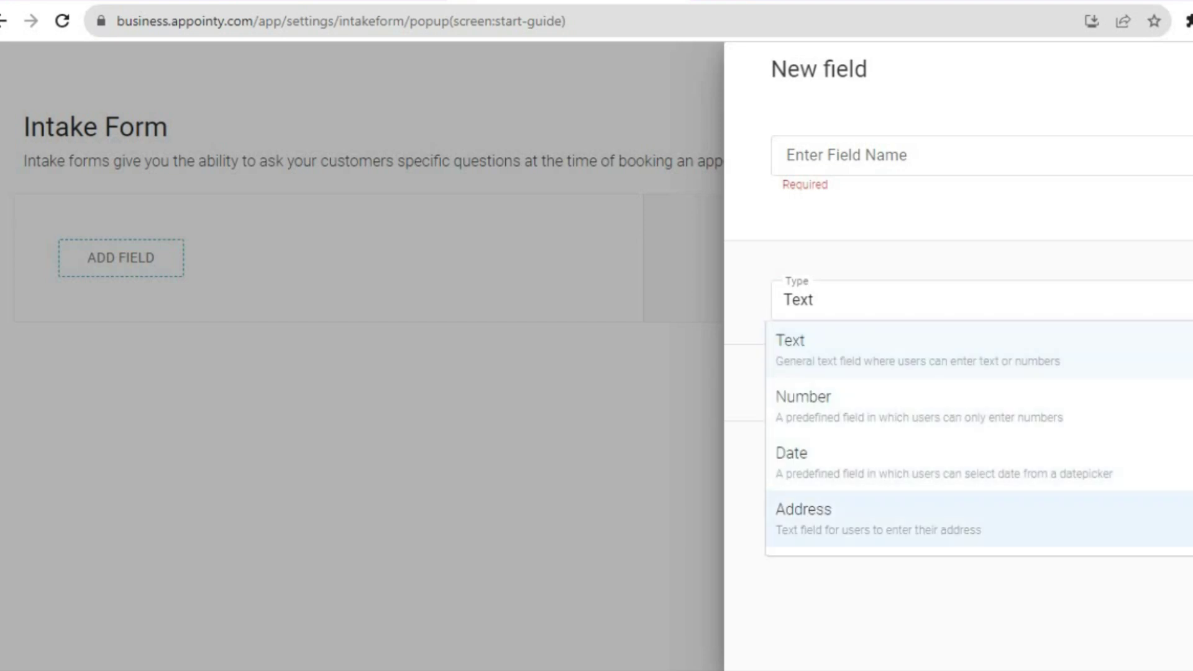
pyautogui.click(879, 624)
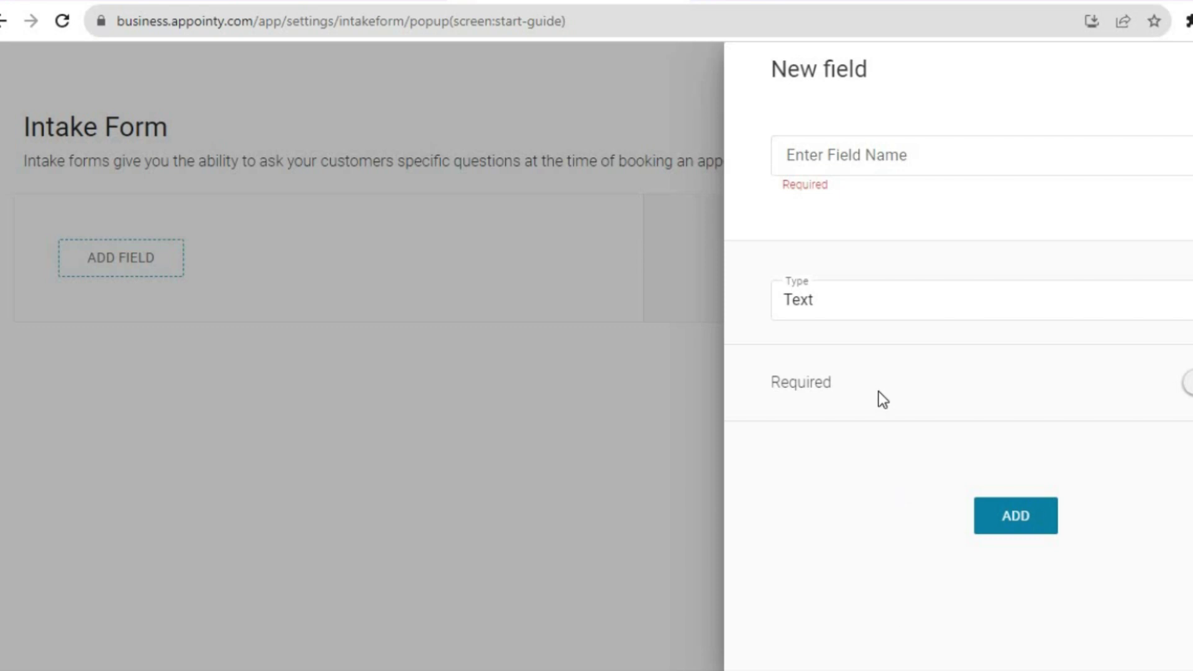
pyautogui.click(876, 304)
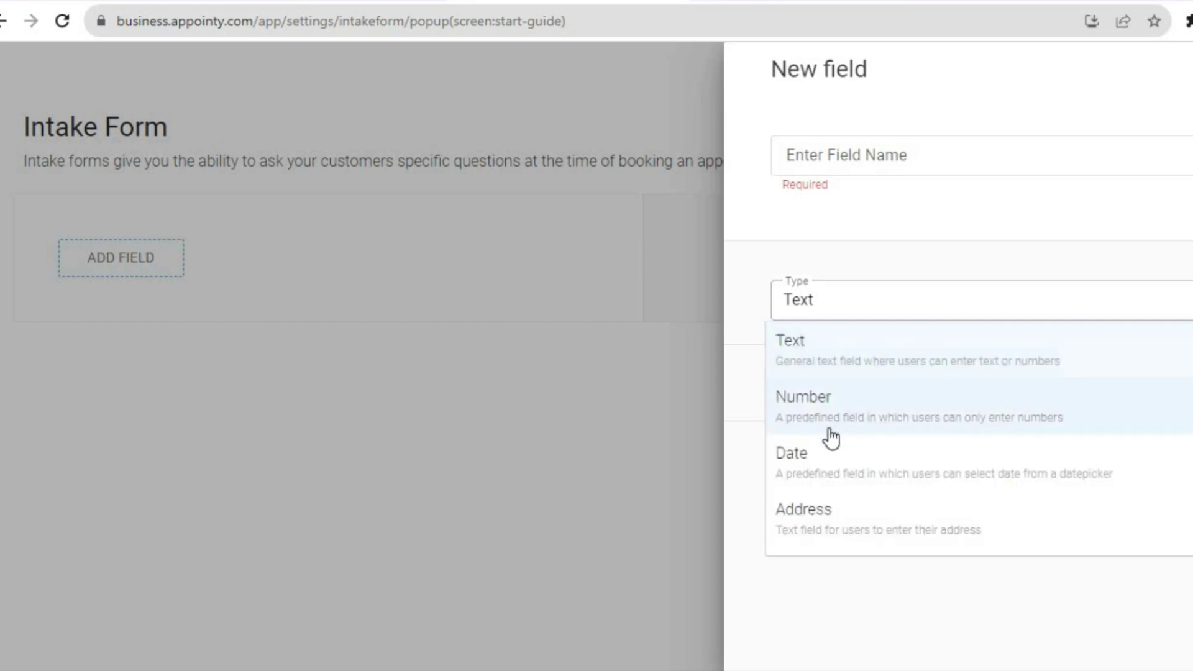
pyautogui.click(814, 453)
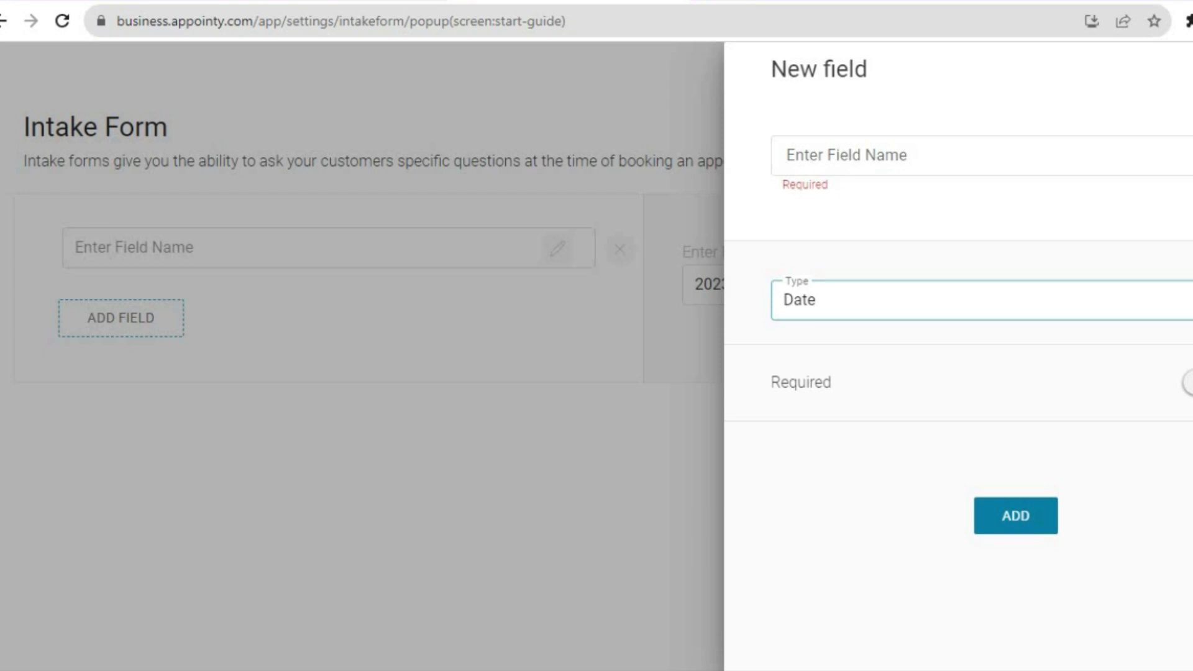
pyautogui.press('Escape')
pyautogui.click(1185, 128)
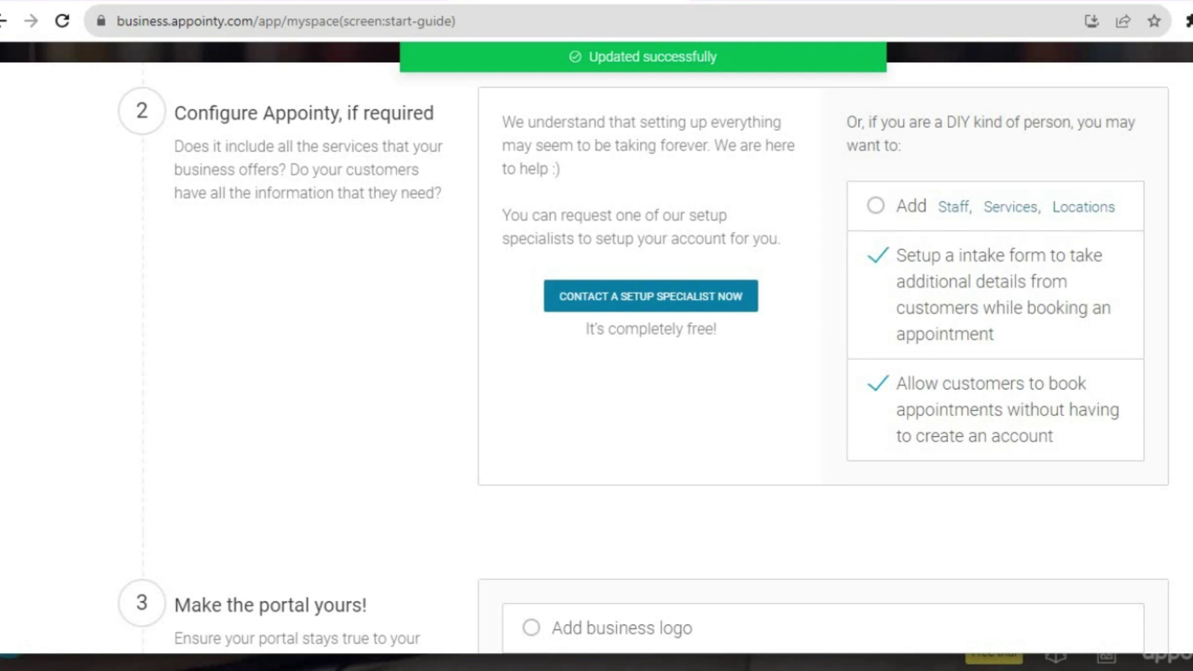
# In Customize Emails, expand and edit the Reminder Alert Prior to Appointment template.
pyautogui.scroll(-5, 644, 348)
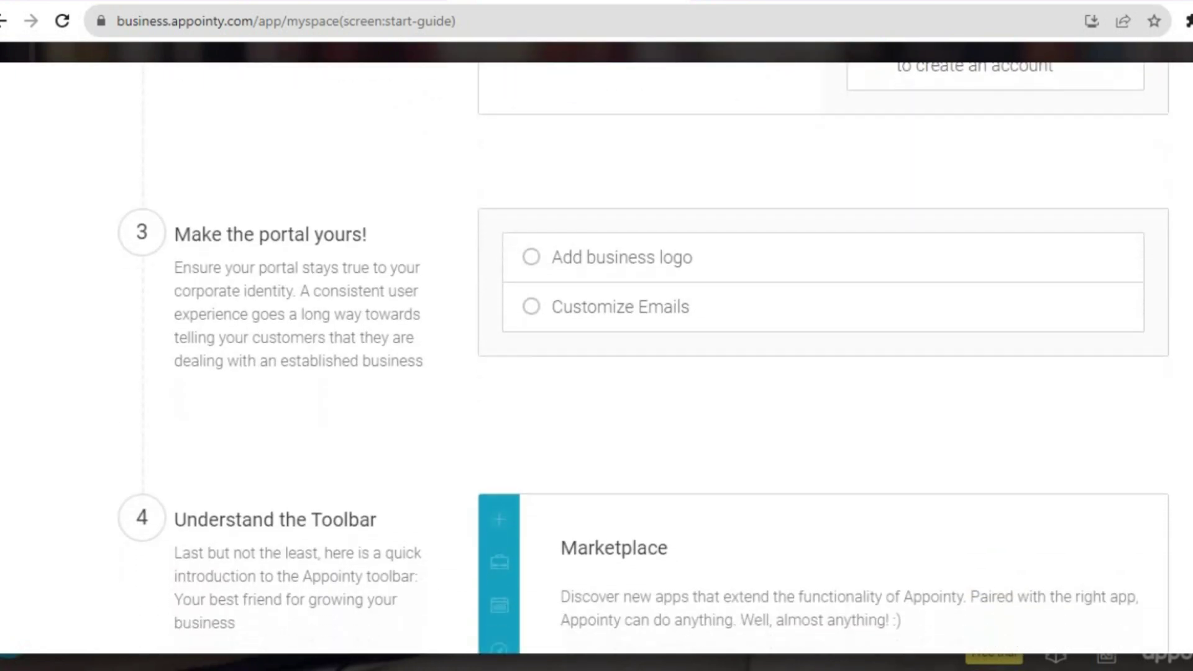
pyautogui.scroll(-1, 644, 348)
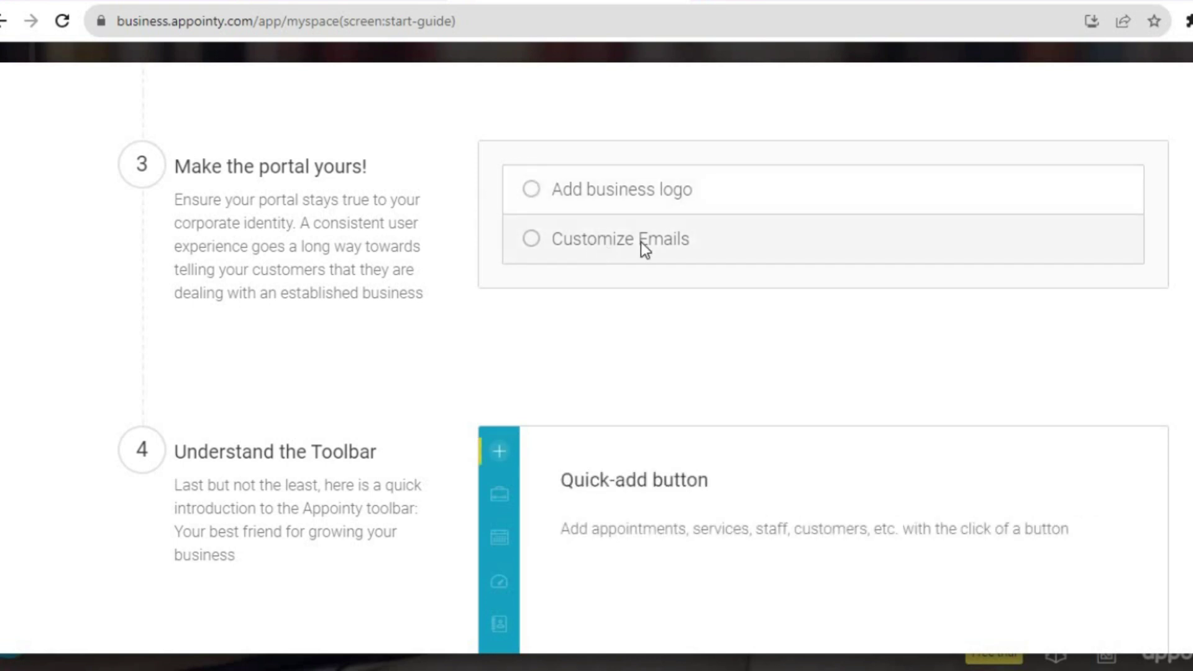
pyautogui.click(547, 240)
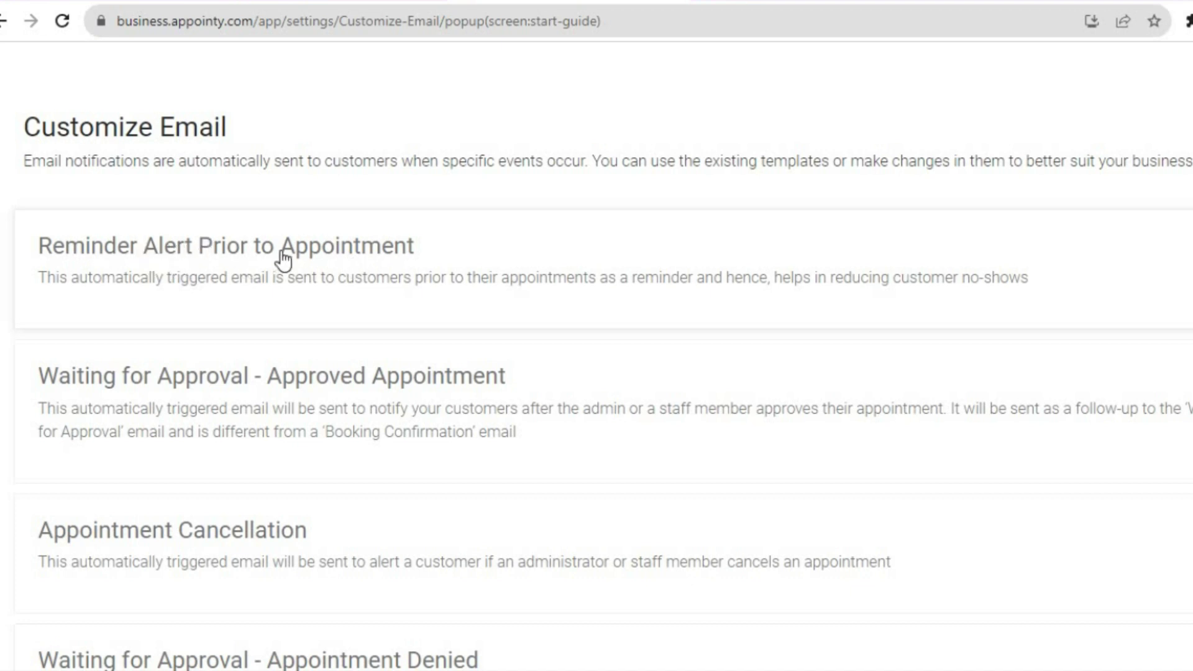
pyautogui.click(367, 256)
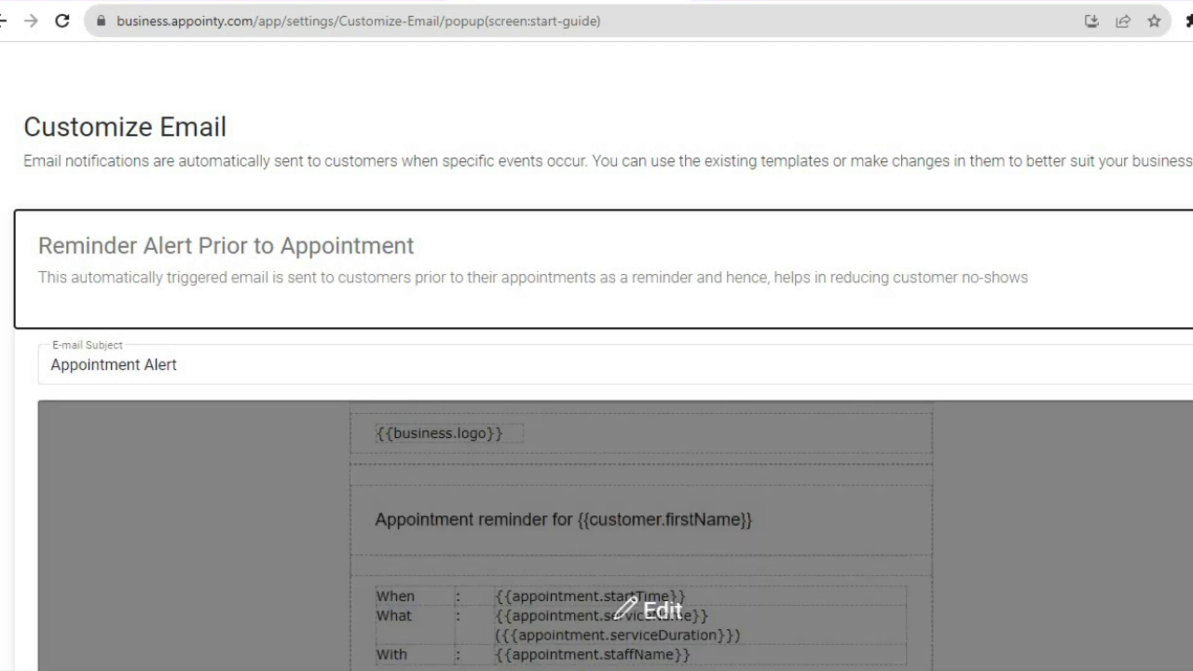
pyautogui.click(648, 610)
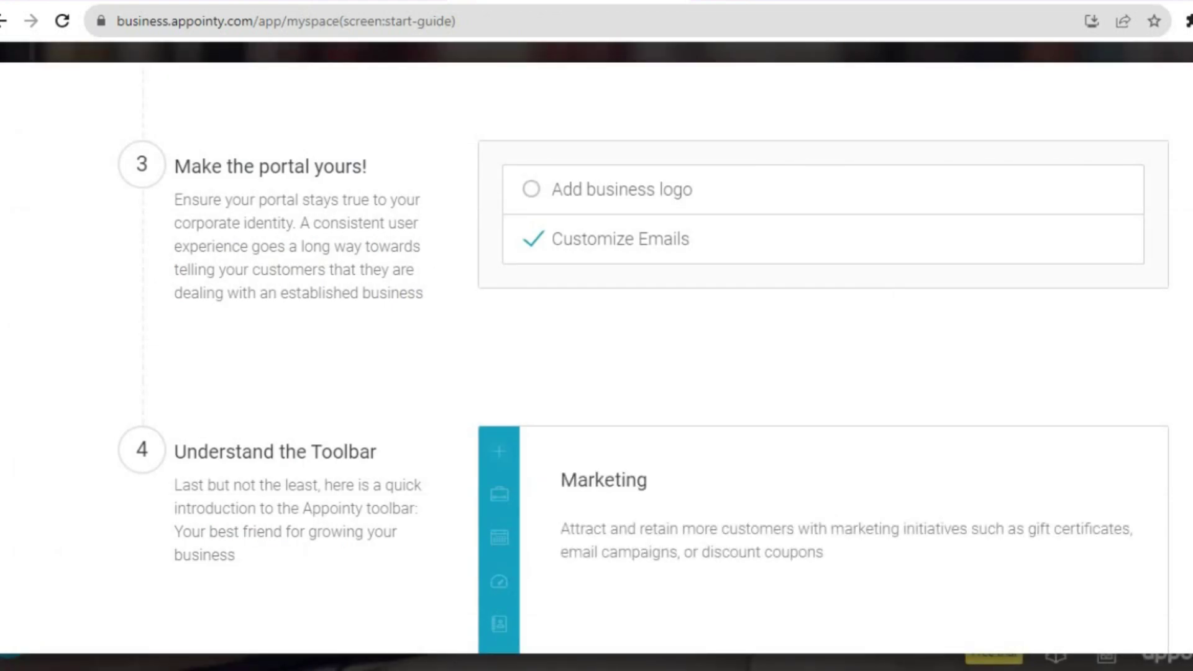
# Close the Quick Start Guide at step 4 and bring up the quick-add menu of new-item types.
pyautogui.scroll(-5, 597, 348)
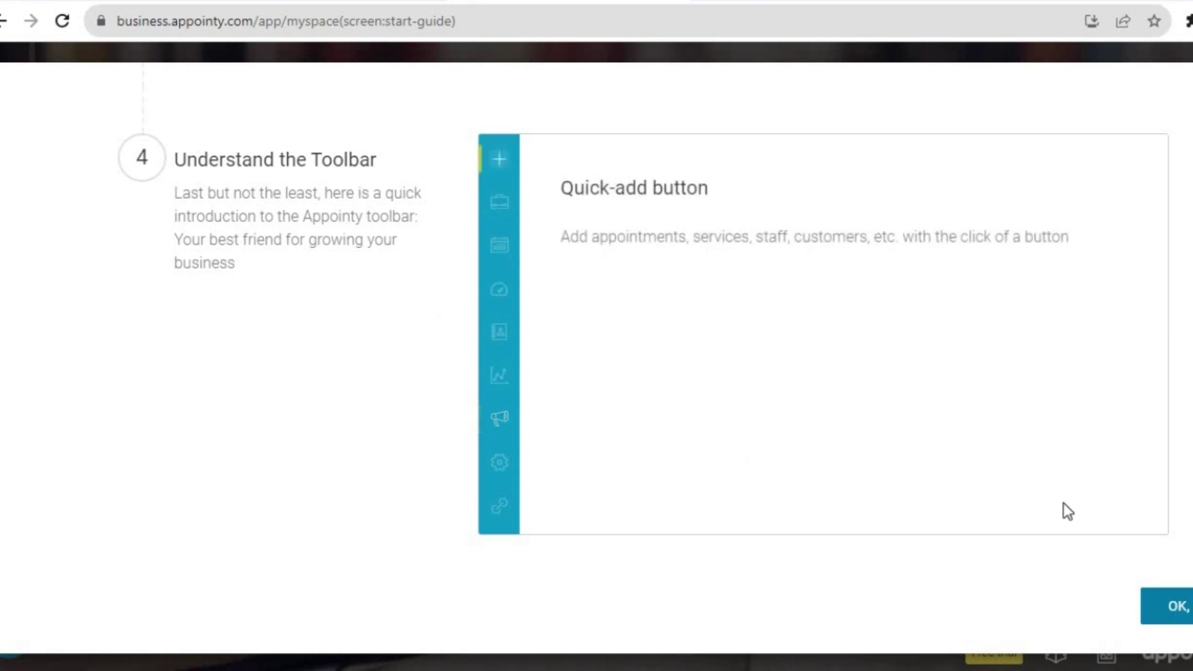
pyautogui.click(1179, 608)
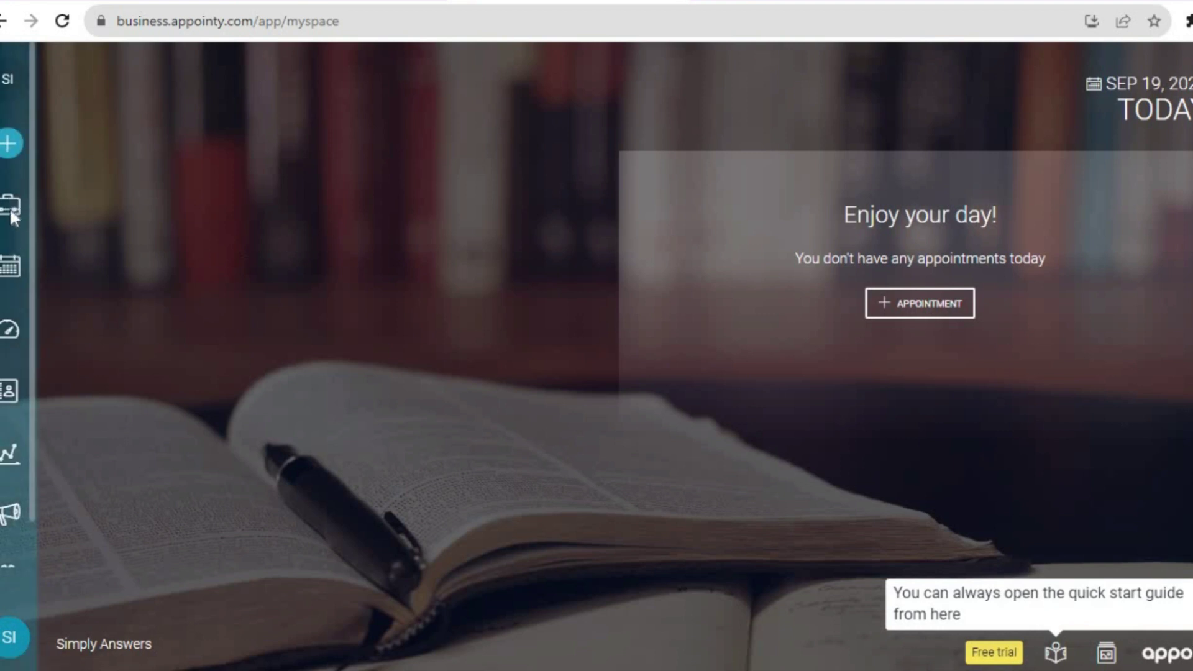
pyautogui.click(11, 149)
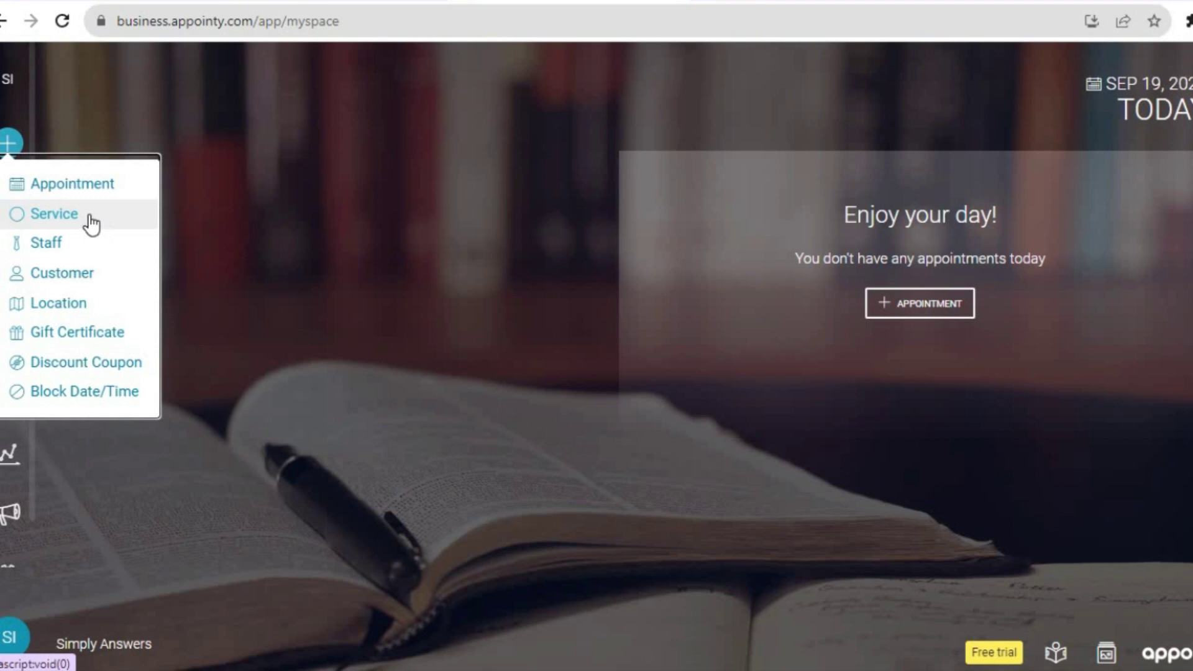
# Dismiss the quick-add menu, view the calendar, then go to the Dashboard for September 2023.
pyautogui.click(236, 223)
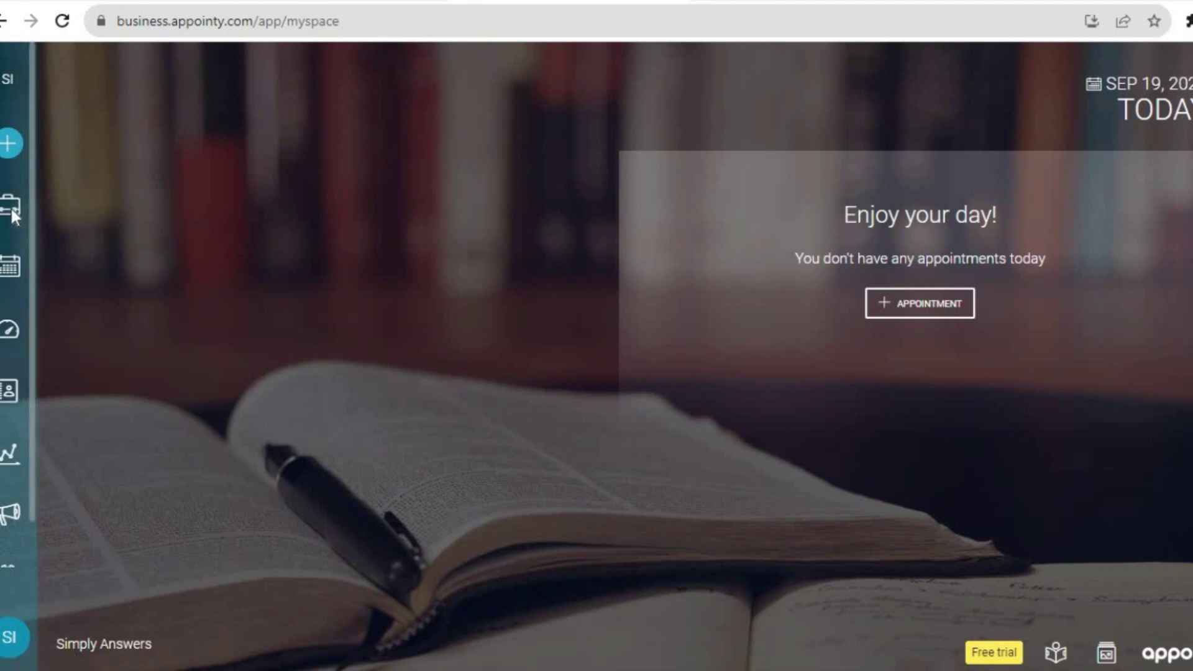
pyautogui.click(9, 279)
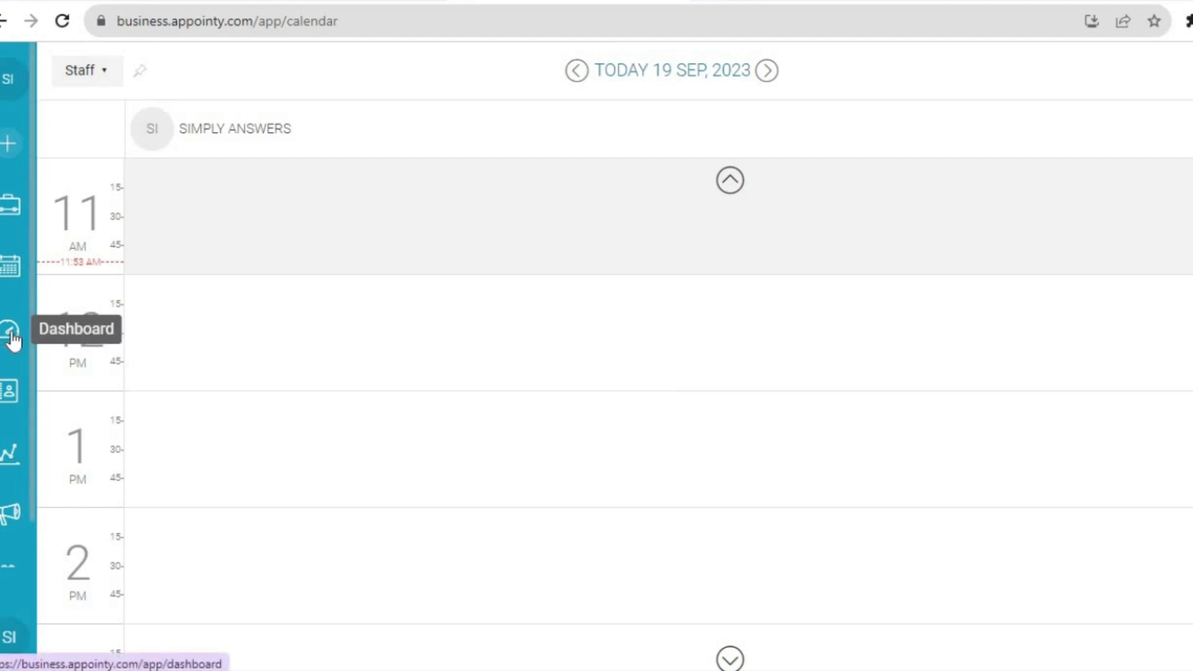
pyautogui.click(11, 332)
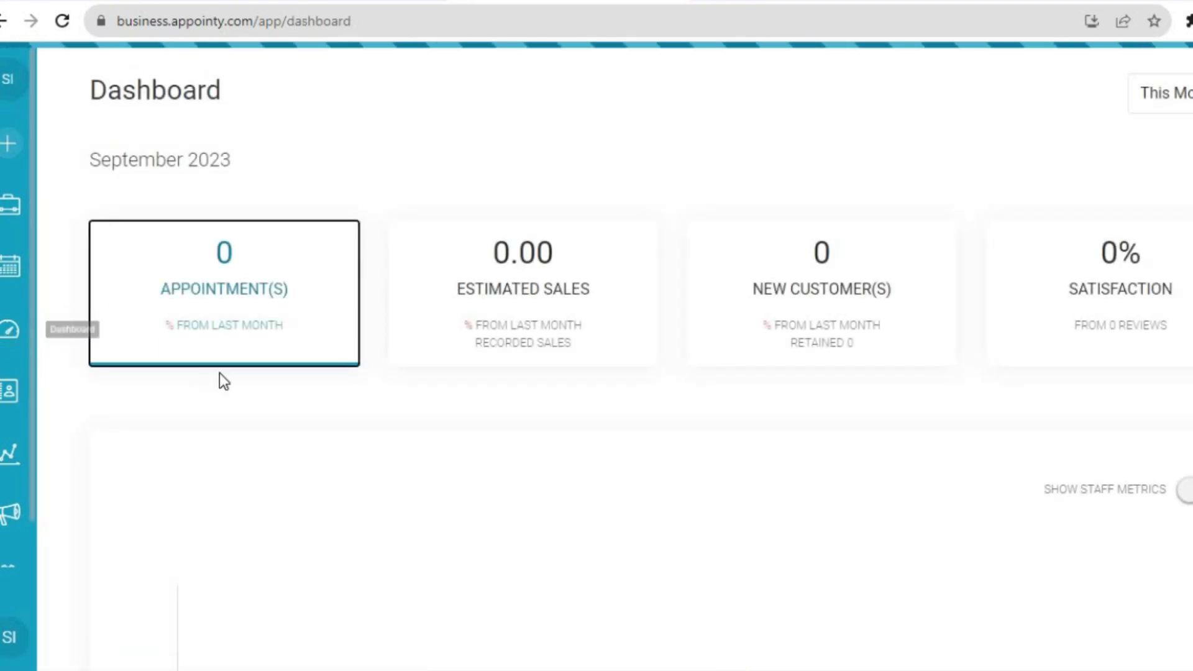